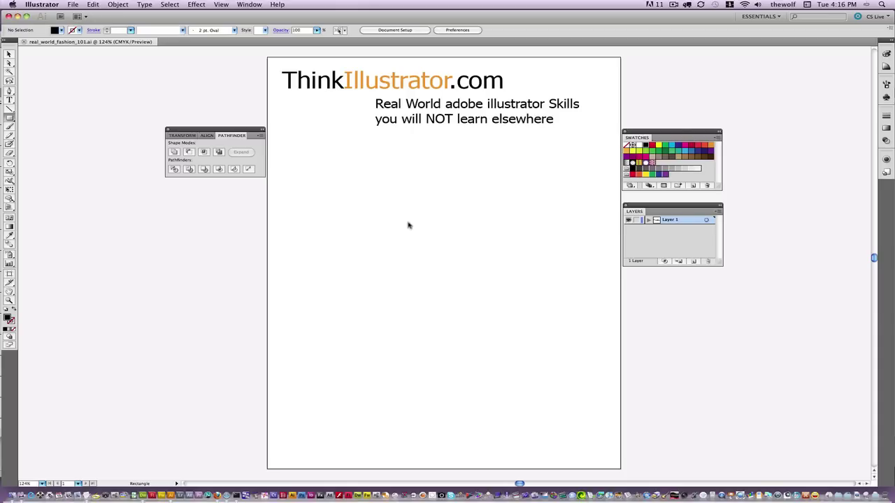
- Show the rulers and place a vertical and a horizontal guide crossing near the middle of the artboard
key("v")
key("super+r")
key("m")
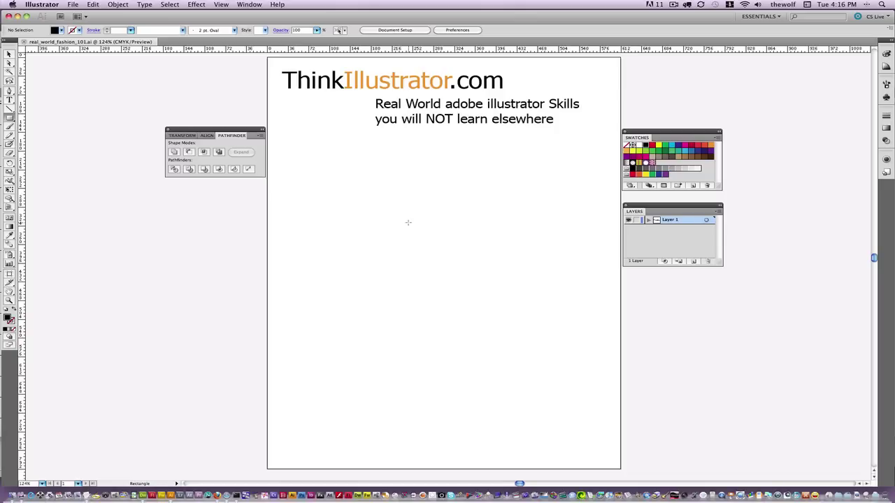
left_click_drag(23, 244, 436, 256)
left_click(437, 256)
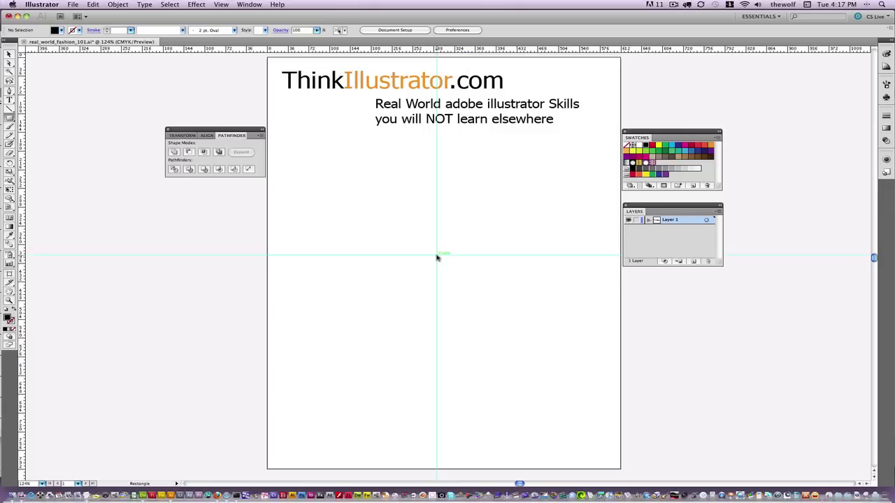
- Check that the guides are locked and save the document
left_click(221, 5)
mouse_move(230, 237)
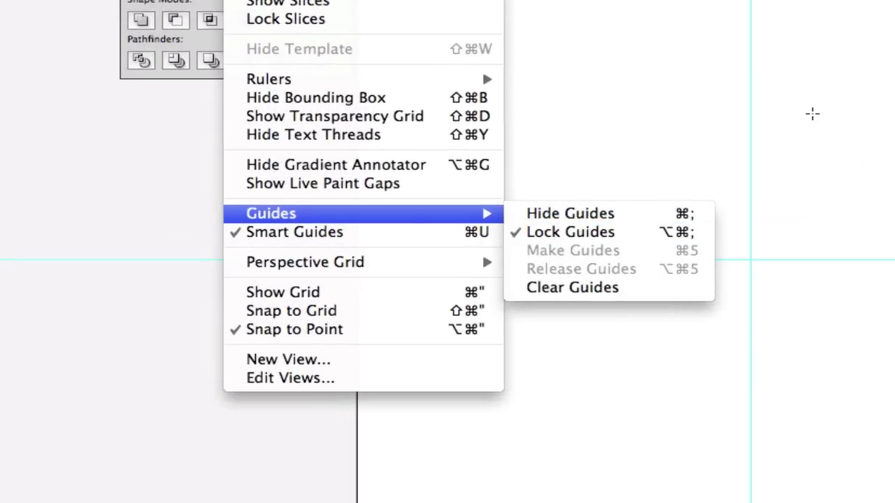
left_click(813, 119)
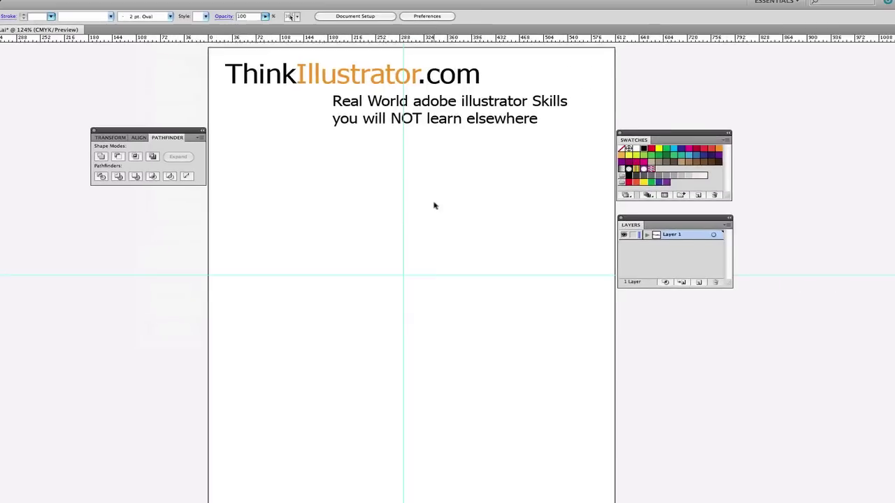
key("ctrl+s")
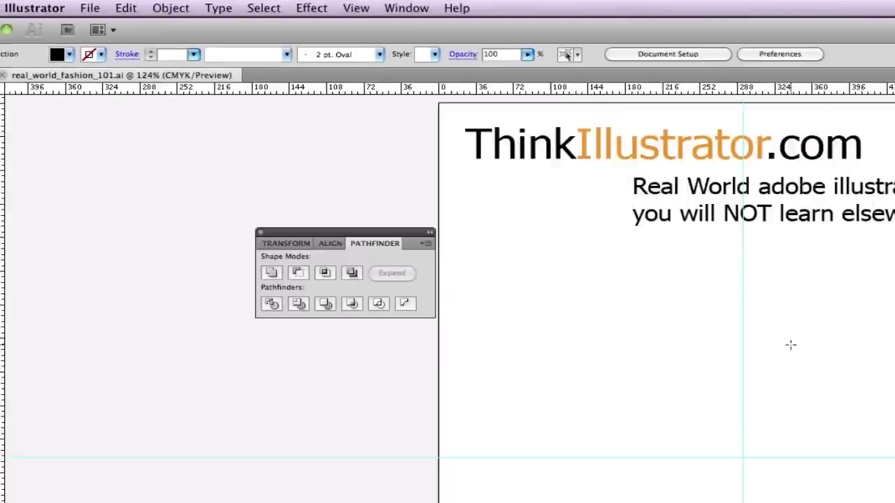
- Draw the left half of a long-sleeved shirt with the Pen tool, starting and ending on the vertical guide, and fill it purple
key("p")
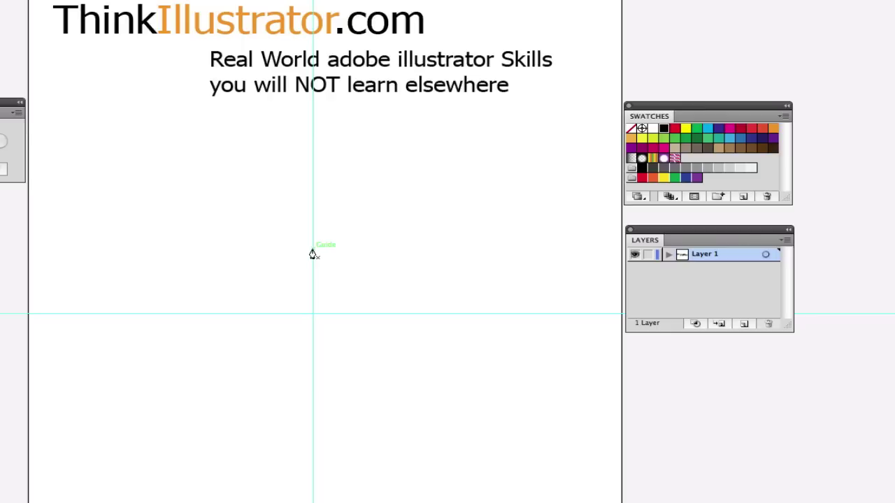
left_click(313, 248)
left_click_drag(270, 247, 249, 239)
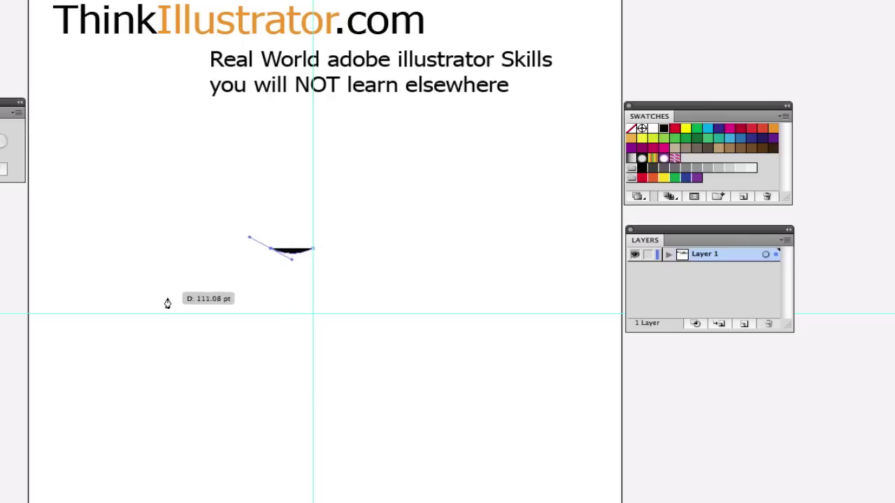
left_click(139, 326)
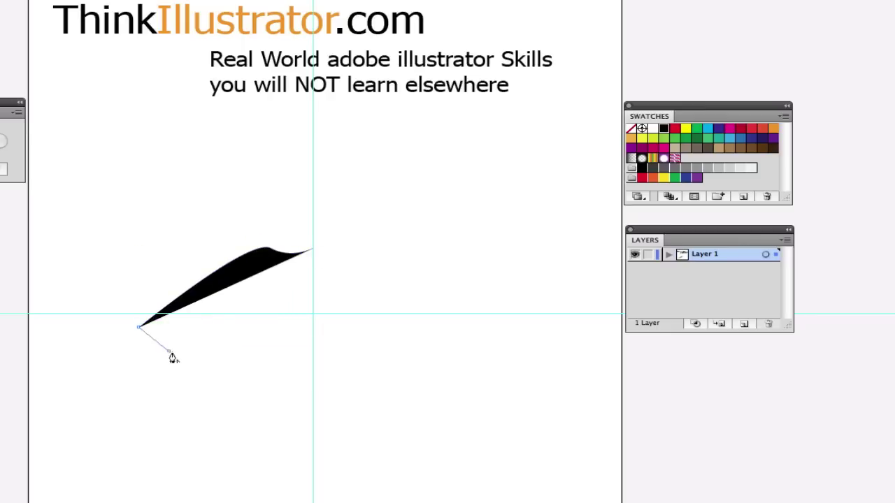
left_click(169, 351)
left_click_drag(235, 327, 248, 336)
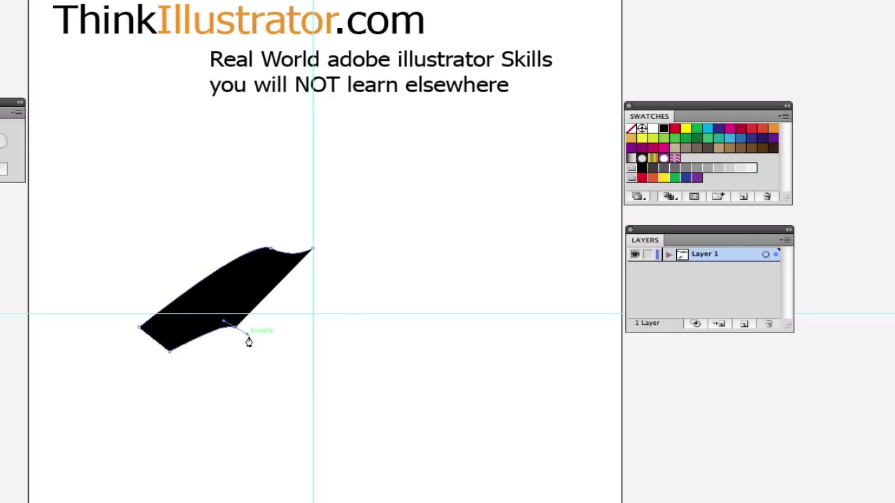
left_click(263, 416)
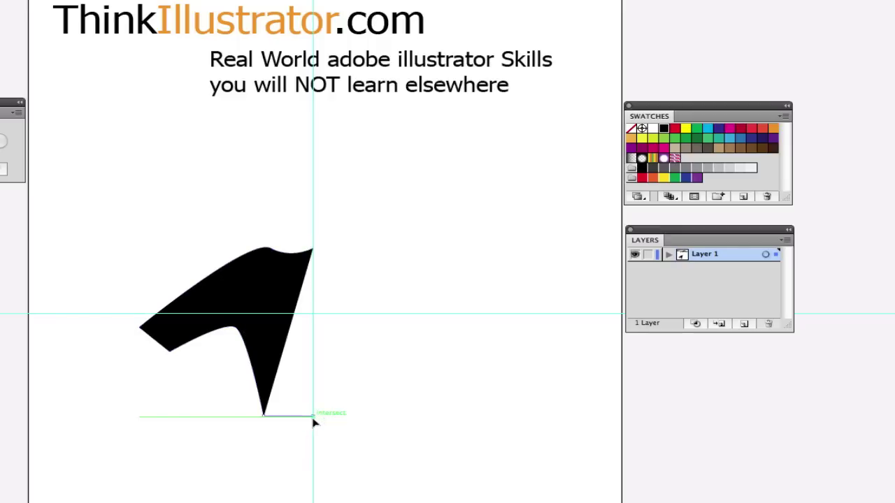
left_click(313, 416)
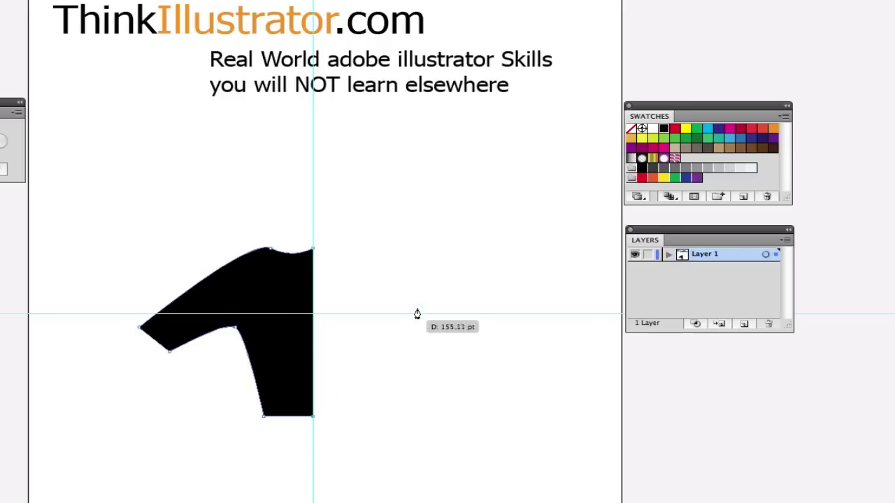
left_click(773, 138)
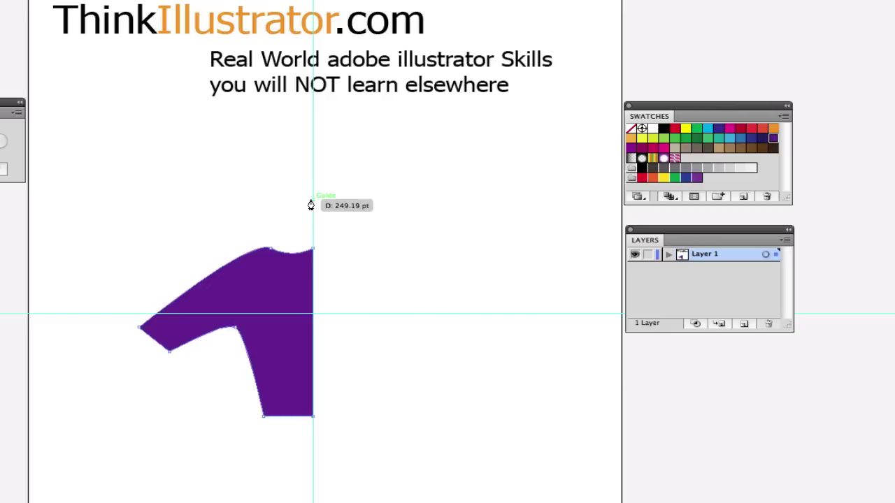
- Reflect a copy of the half shirt across the vertical guide to form the shirt's right half
key("v")
key("p")
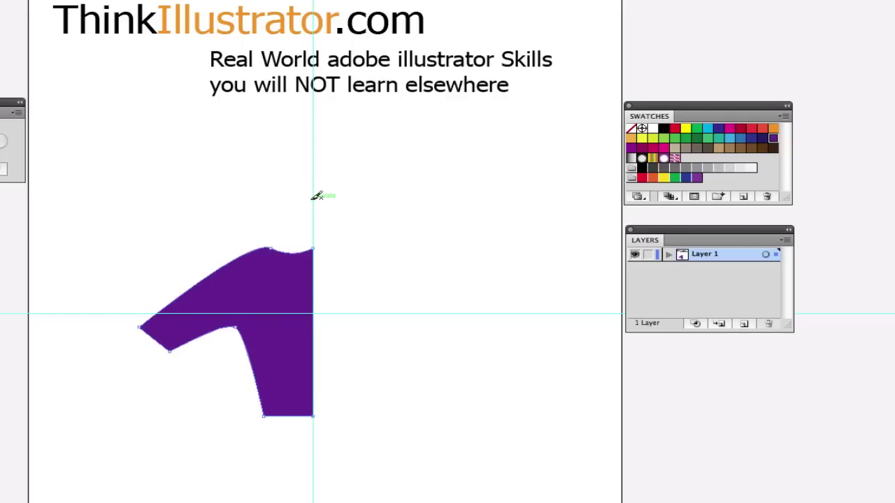
key("v")
key("p")
left_click_drag(302, 211, 332, 269)
left_click(292, 292)
left_click(311, 290)
left_click_drag(272, 298, 362, 309)
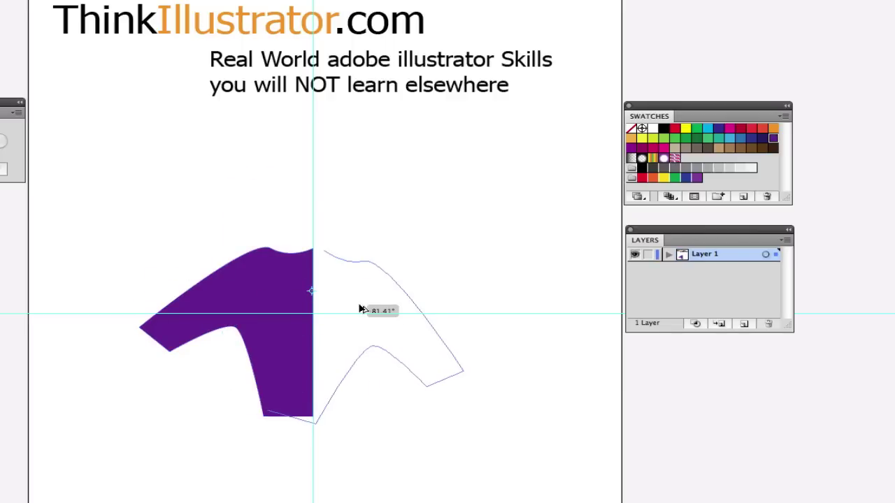
left_click_drag(361, 309, 360, 305)
- Join the two overlapping anchor points where the halves meet at the centre of the neckline
key("a")
left_click_drag(300, 231, 327, 272)
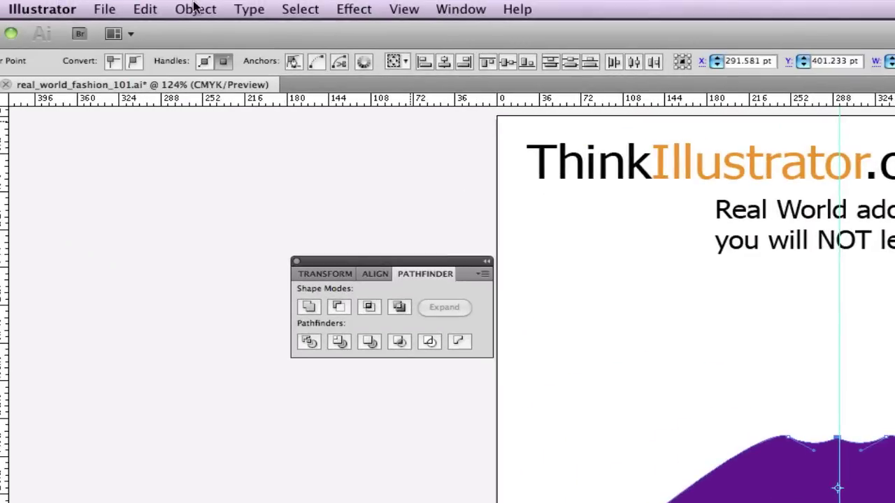
left_click(194, 9)
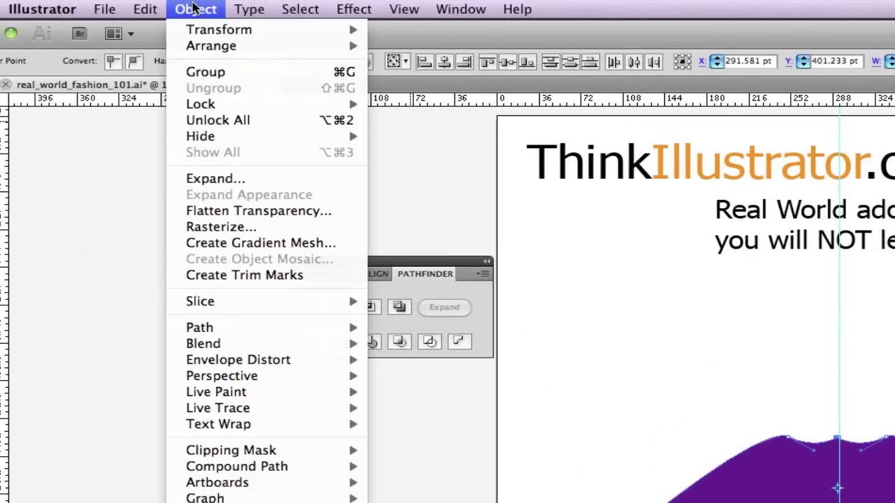
mouse_move(215, 331)
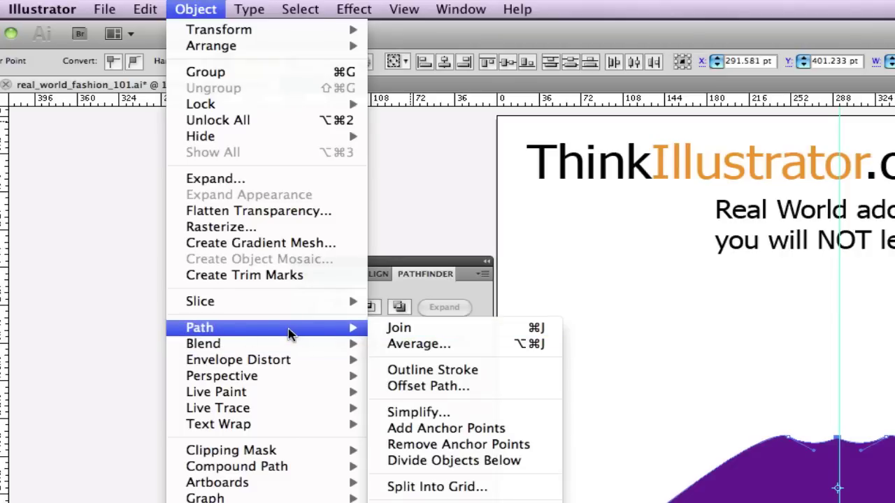
left_click(507, 330)
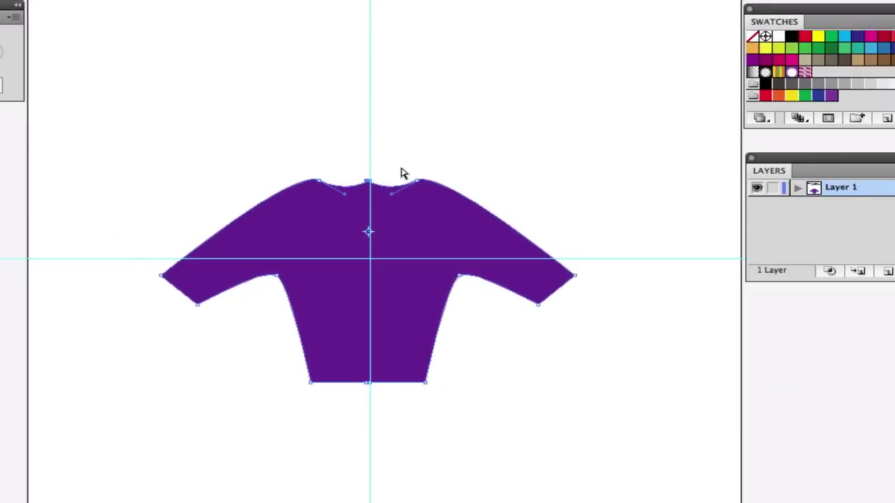
- Set the keyboard increment preference to 15 pt
key("super+k")
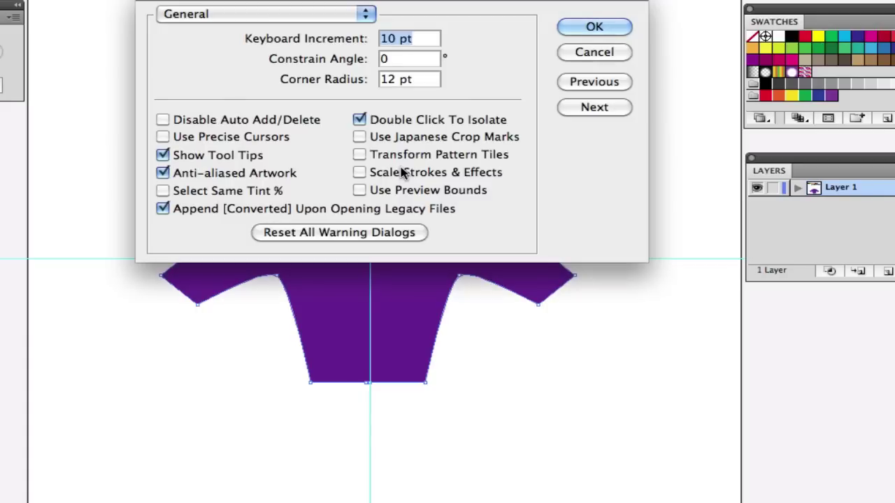
type("15")
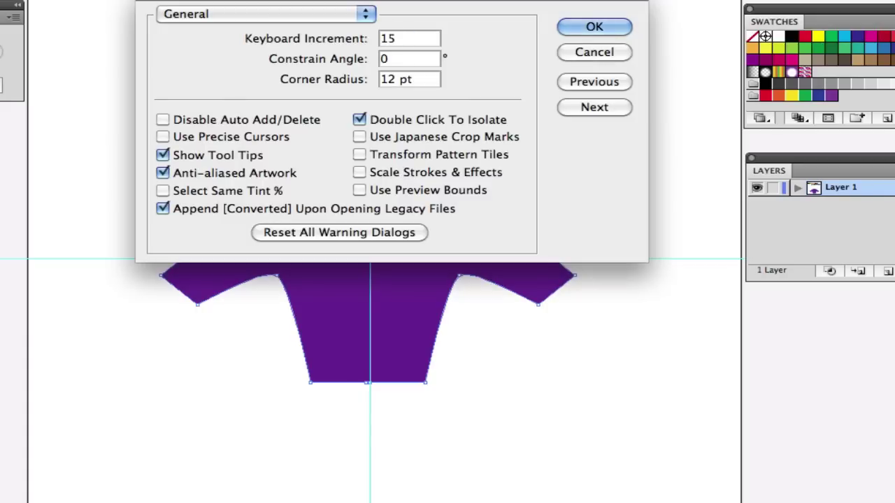
key("Return")
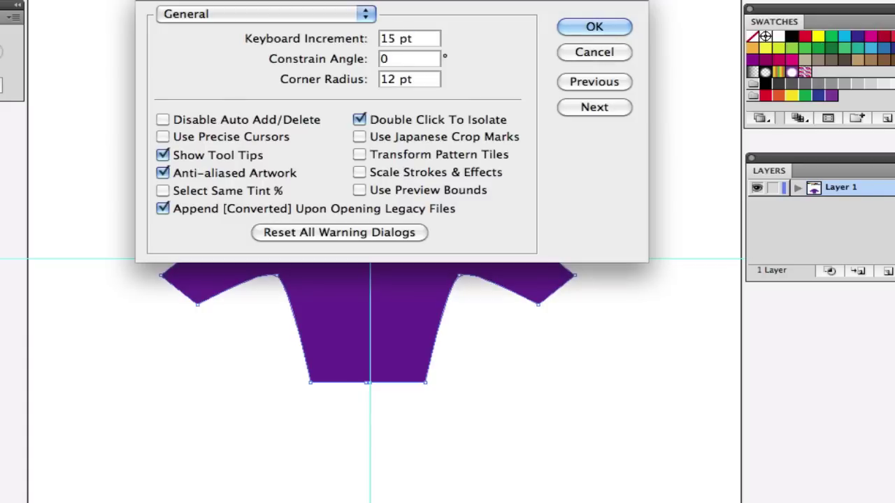
- Lower the neckline's centre anchor point by one 15 pt increment and join the two anchor points at the middle of the hem
left_click_drag(354, 144, 393, 197)
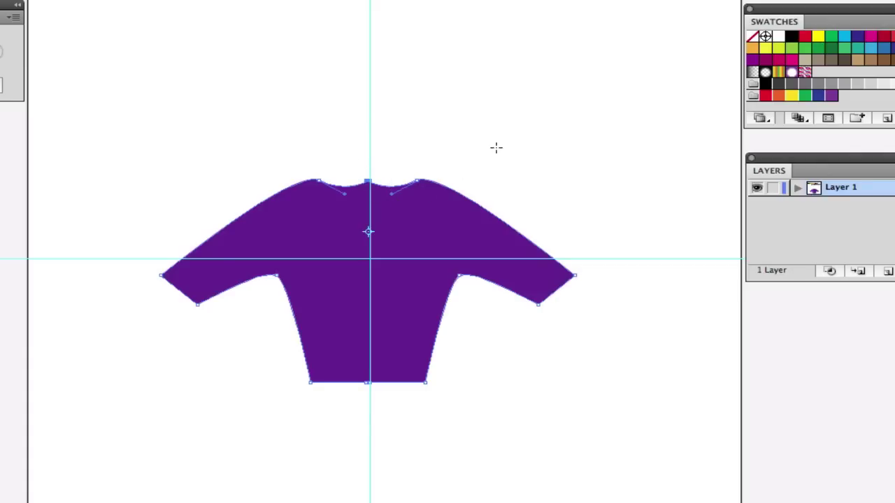
key("Down")
key("Down")
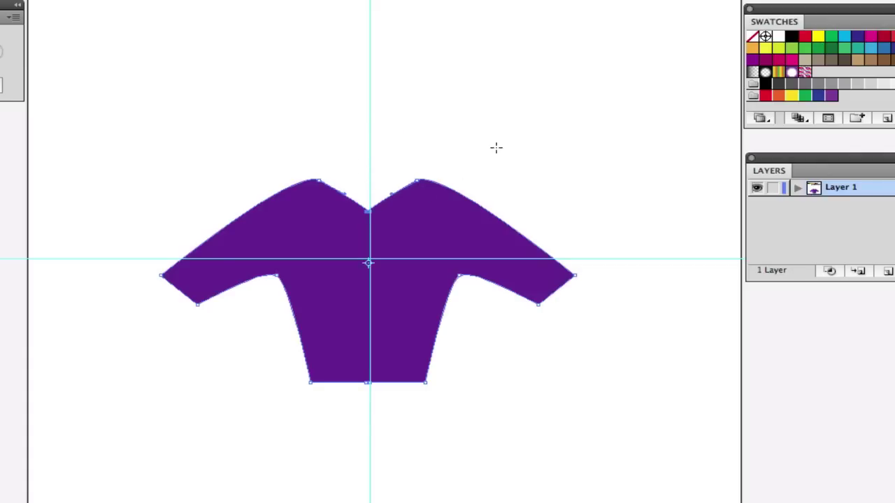
key("Up")
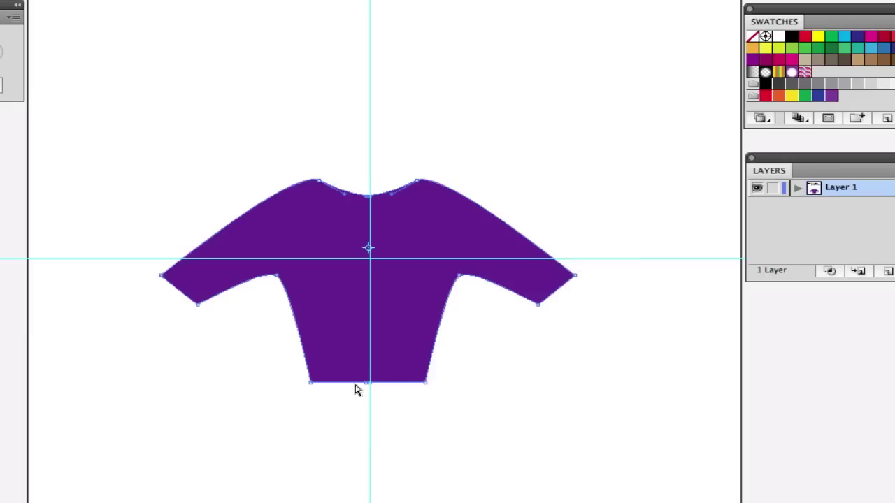
left_click_drag(336, 429, 403, 370)
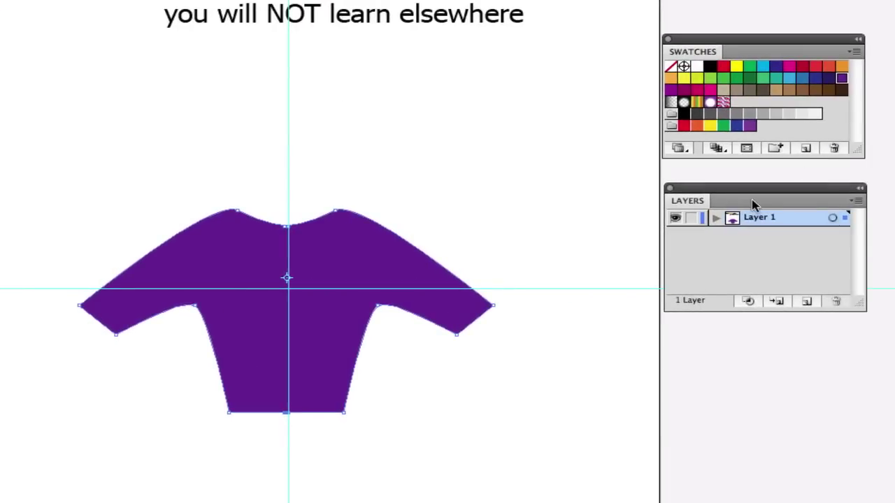
- Rename Layer 1 as "shirt"
double_click(769, 225)
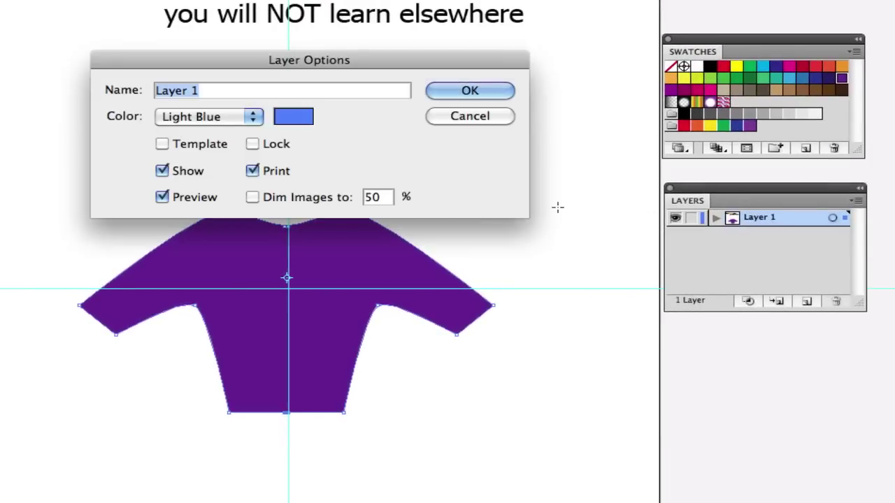
type("shirt")
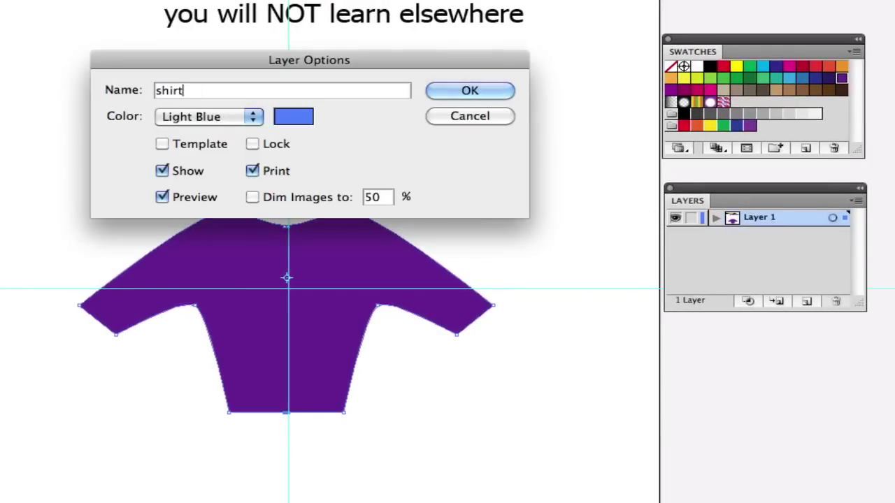
key("Return")
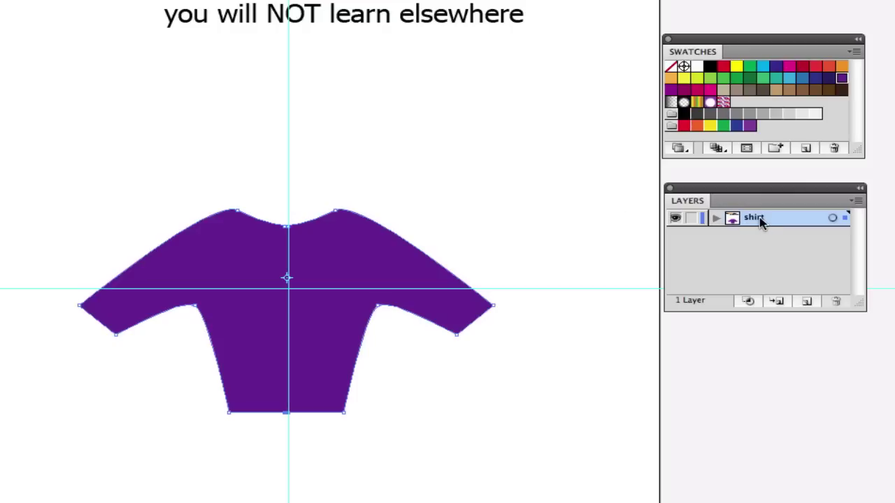
- Duplicate the shirt layer and lock the original
left_click_drag(761, 226, 814, 305)
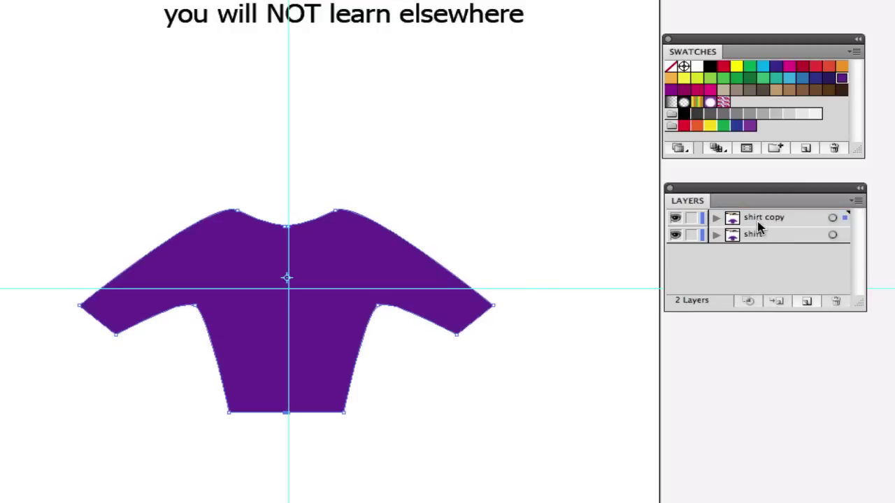
left_click(691, 234)
- Rename the duplicated layer as "t-shirt" and fill its shirt shape with green
double_click(766, 219)
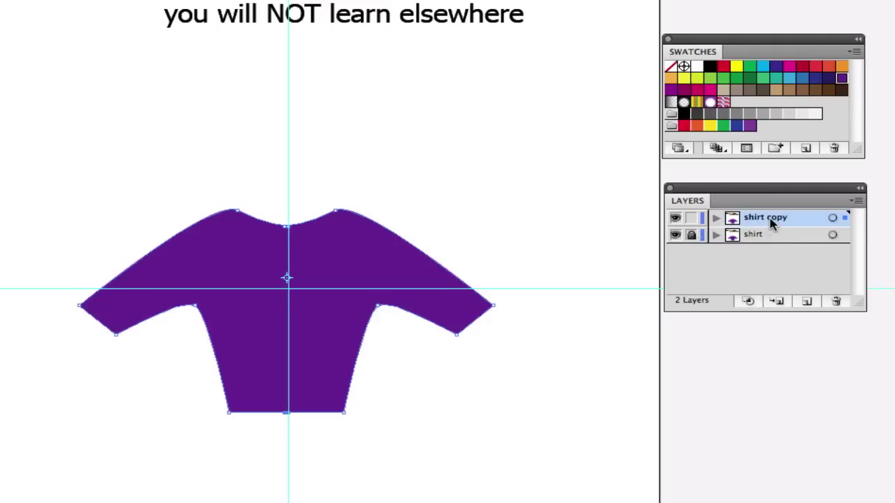
type("t-")
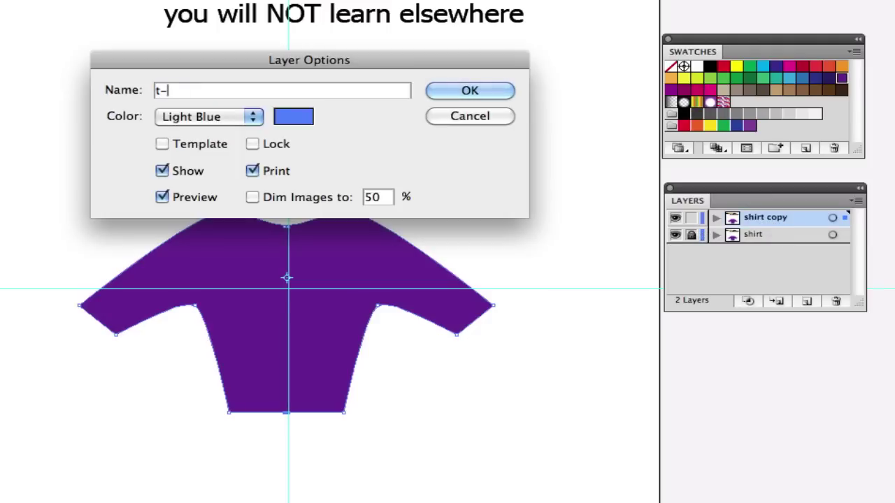
type("shirt")
left_click(484, 94)
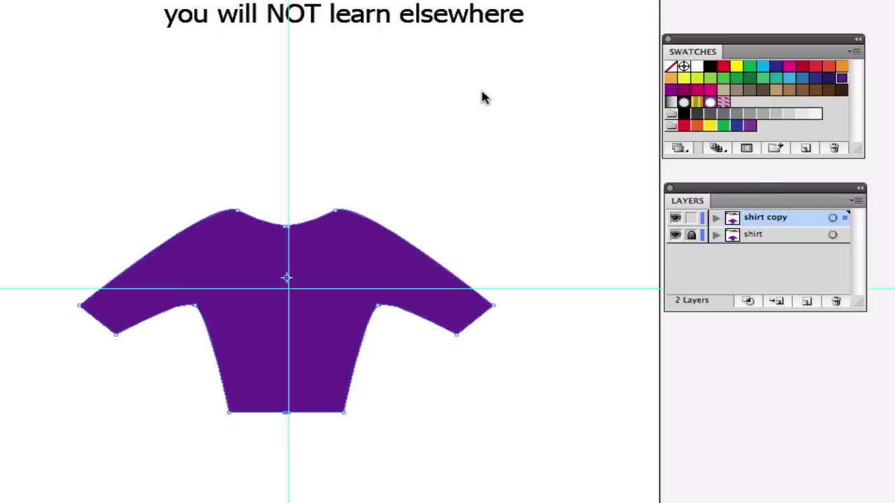
left_click(736, 78)
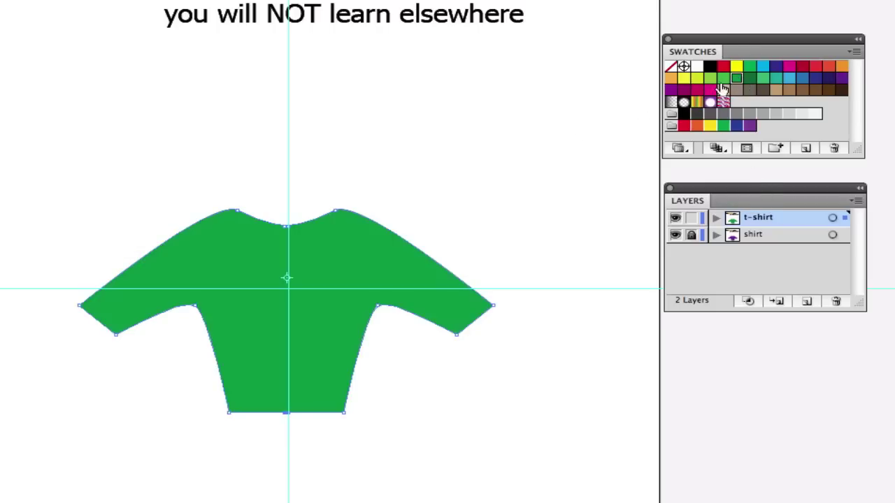
- Deselect the green shirt and draw a large upright ellipse covering most of its left sleeve on the t-shirt layer
left_click(439, 203)
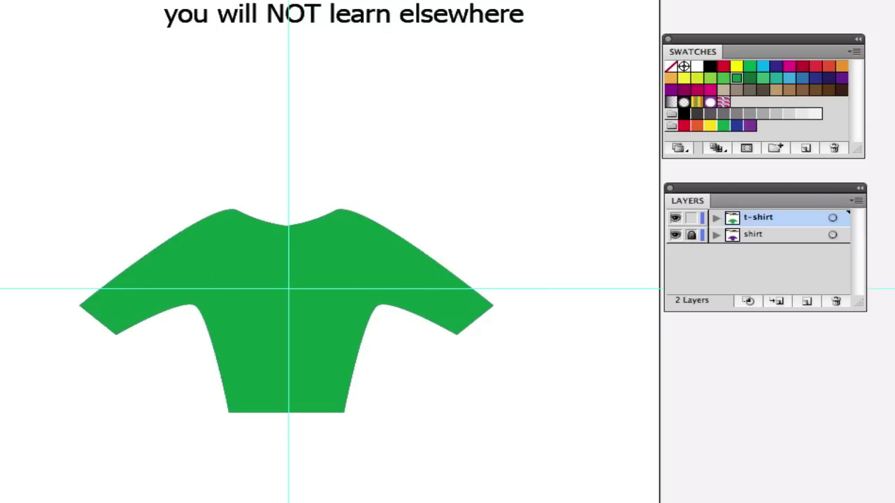
left_click_drag(4, 174, 191, 400)
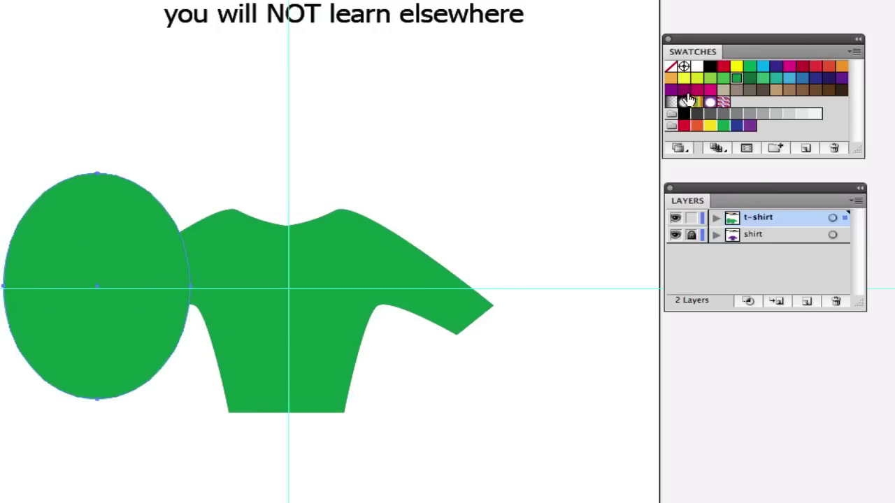
- Fill the ellipse with yellow-green and reflect a copy of it across the vertical guide onto the right sleeve
left_click(696, 78)
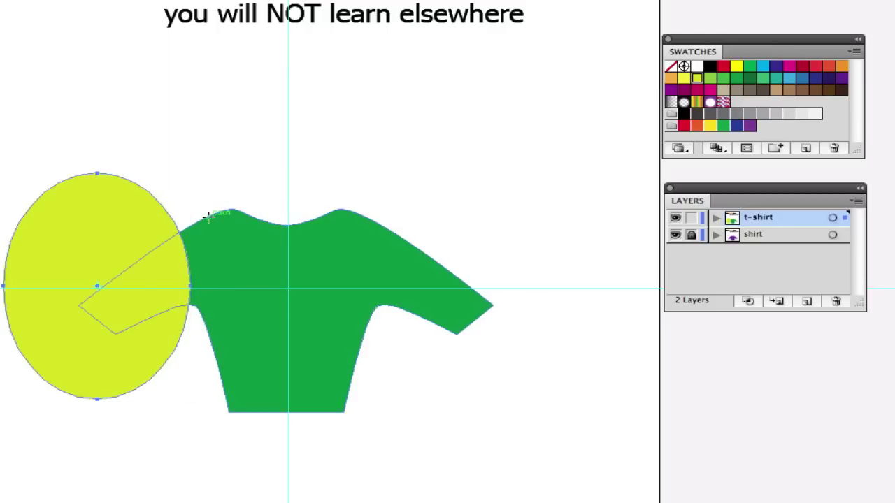
left_click(288, 189)
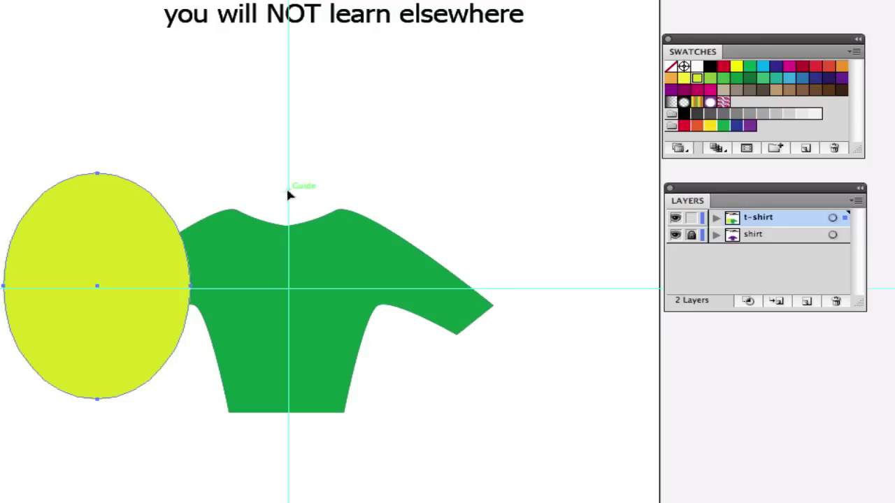
left_click_drag(134, 247, 371, 240)
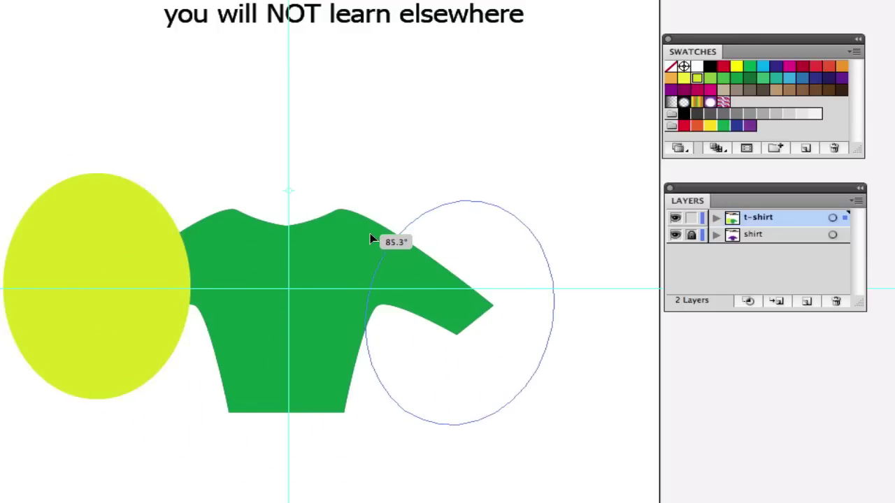
left_click_drag(371, 240, 371, 236)
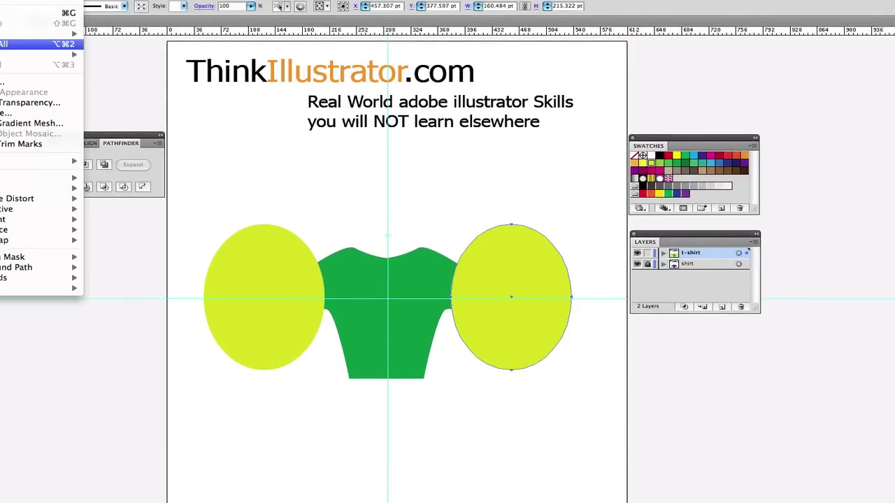
key("Escape")
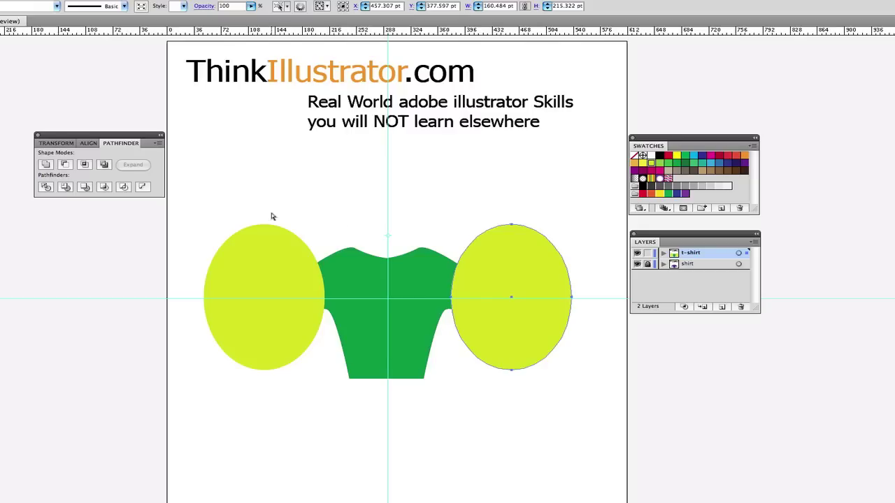
- Select the green shirt with both ellipses and split them where they overlap using Pathfinder Divide
key("ctrl+a")
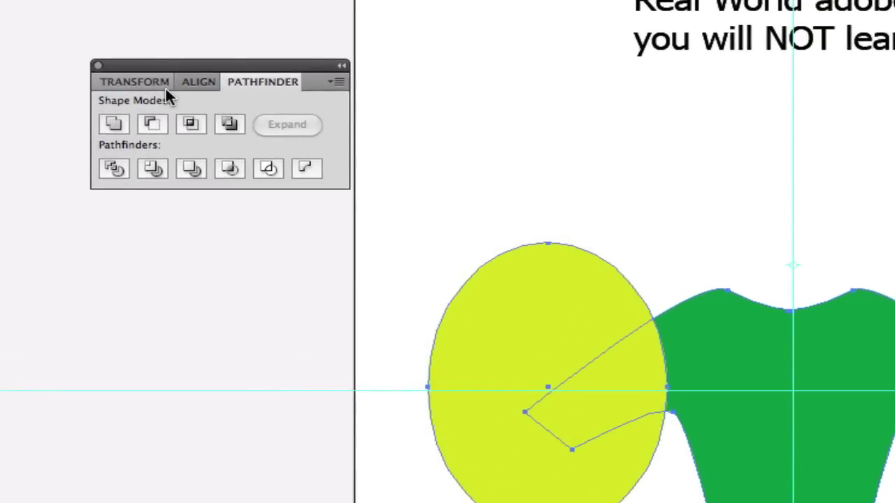
left_click(114, 172)
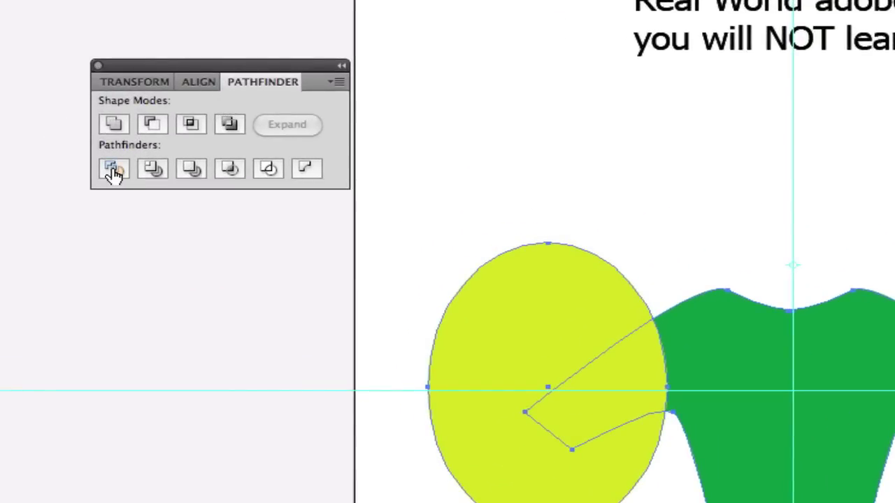
left_click(114, 171)
- Delete the ellipse pieces and the cut-off green sleeve ends on both sides of the t-shirt
left_click_drag(522, 182, 627, 493)
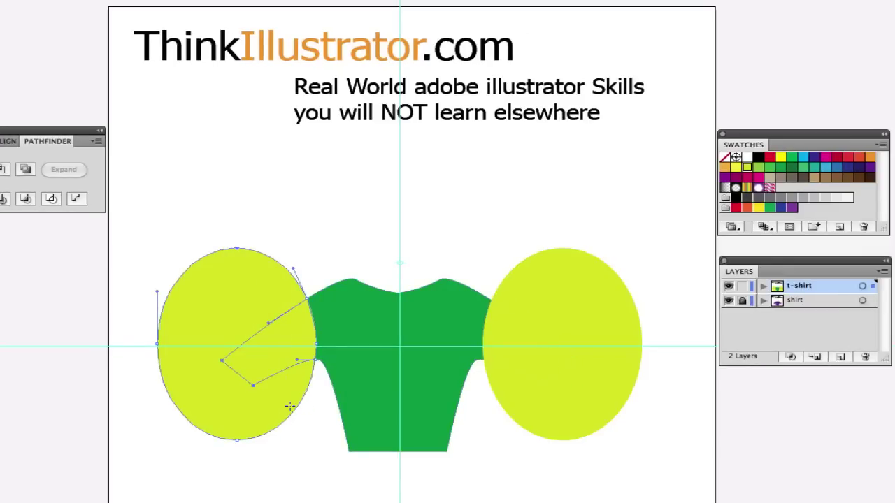
key("Delete")
key("Delete")
left_click_drag(527, 220, 589, 371)
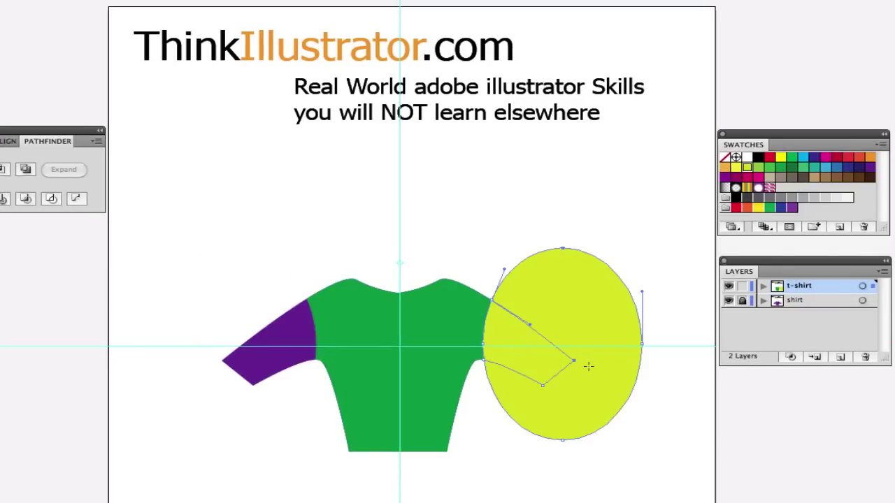
key("Delete")
key("Delete")
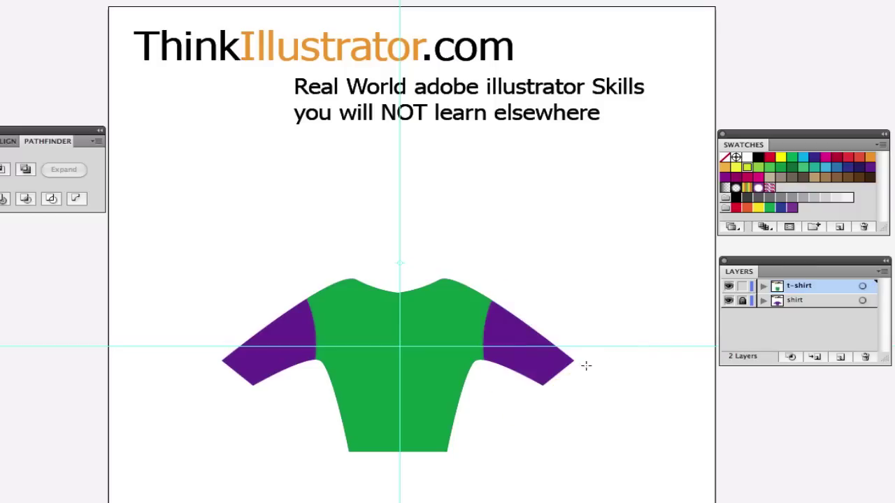
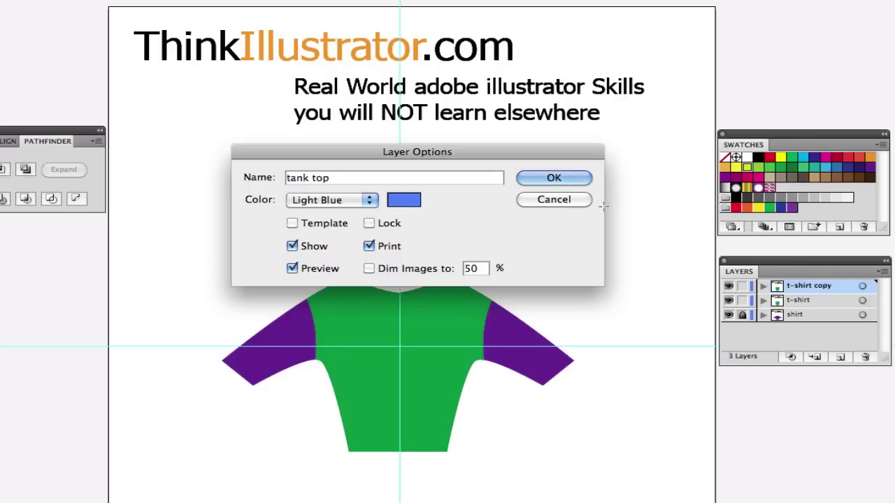
- Name the duplicated t-shirt layer "tank top", lock the t-shirt layer, and fill the tank top's shape with brown
left_click(554, 179)
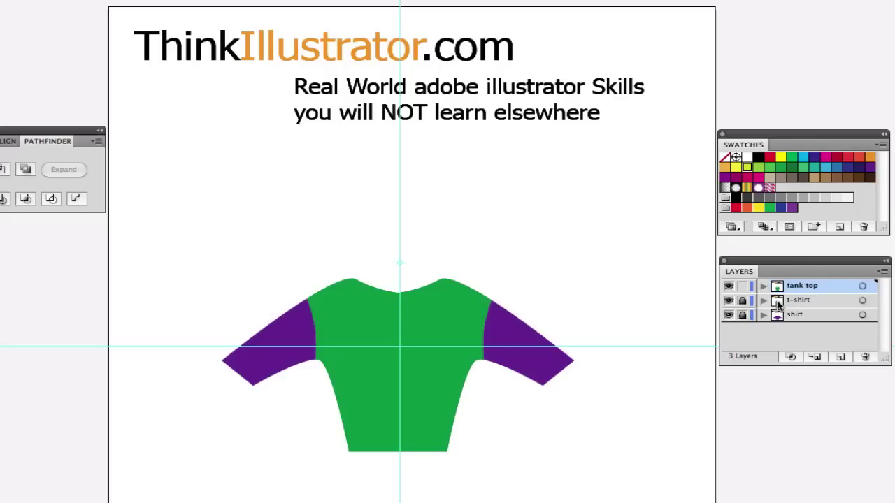
left_click(450, 312)
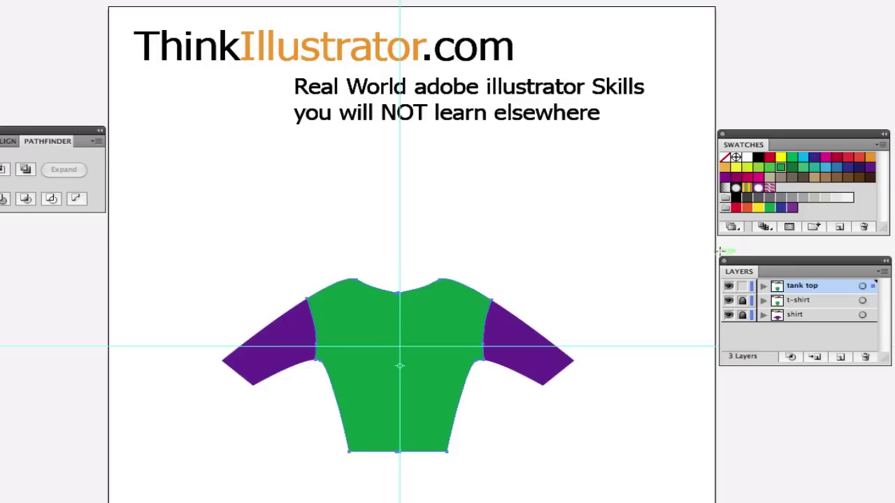
left_click(825, 176)
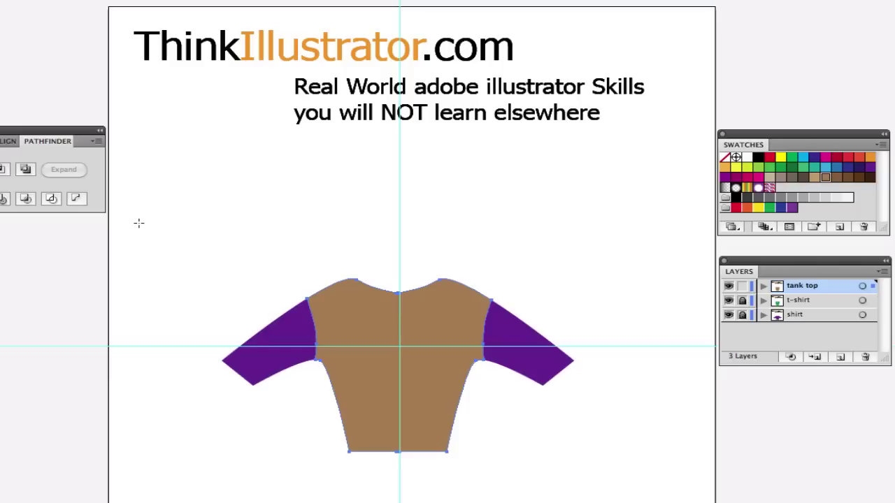
- Draw a large red upright ellipse over the brown shape's left side and reflect a copy across the vertical guide
left_click_drag(138, 221, 353, 502)
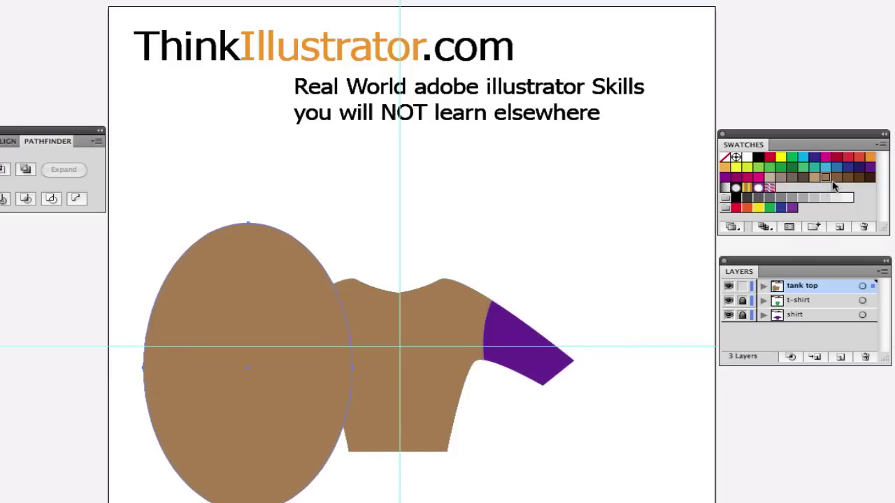
left_click(859, 158)
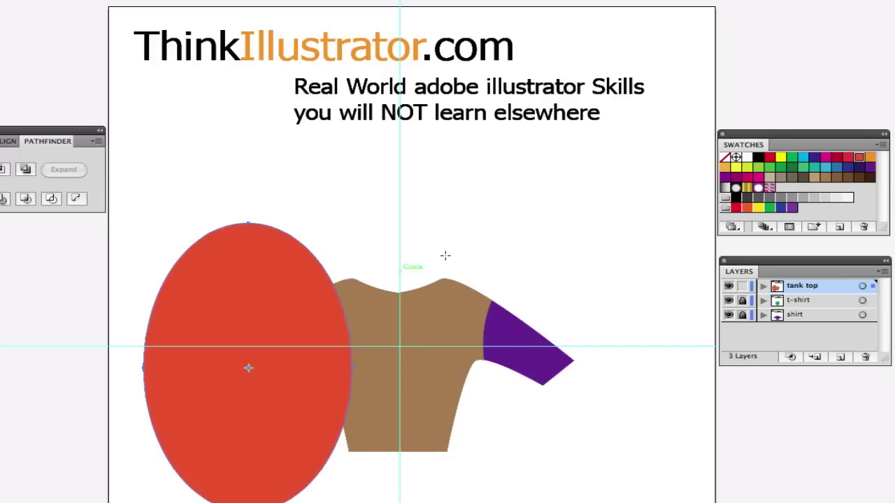
left_click(399, 270)
left_click_drag(314, 290, 540, 303)
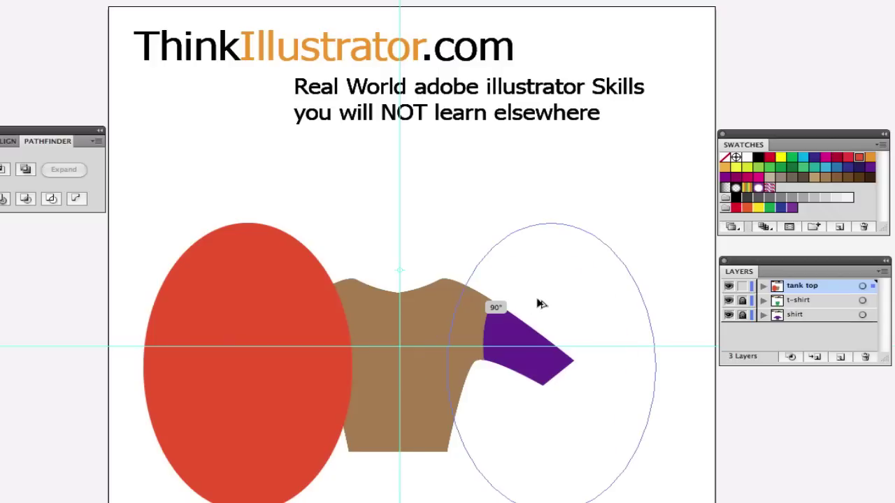
left_click_drag(541, 303, 539, 301)
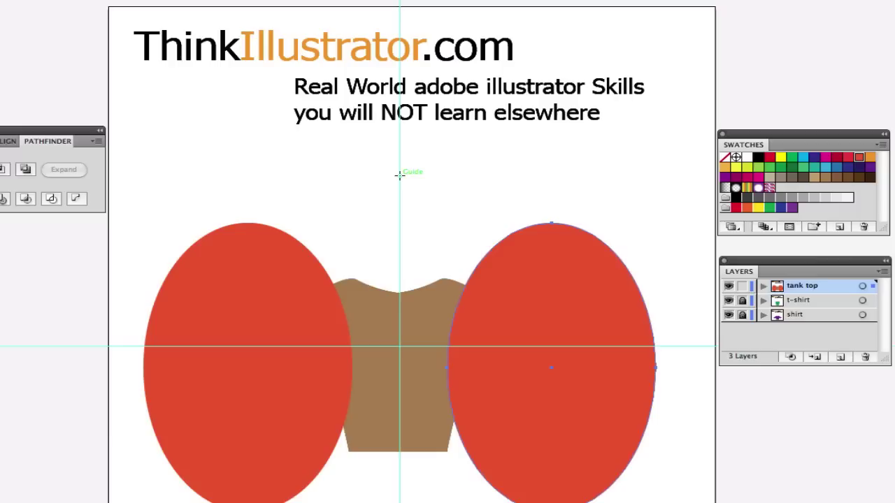
- Draw a tall narrow ellipse centred on the vertical guide over the neckline and divide all the tank top shapes with Pathfinder
left_click_drag(399, 176, 461, 333)
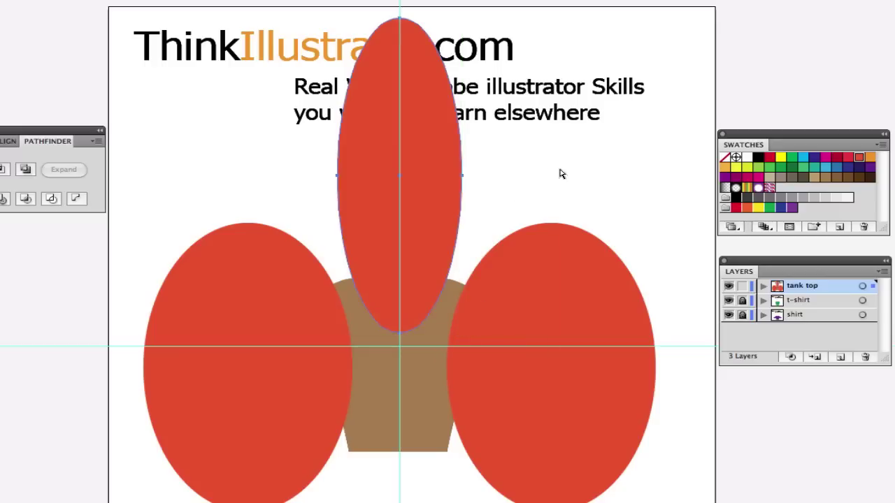
key("ctrl+a")
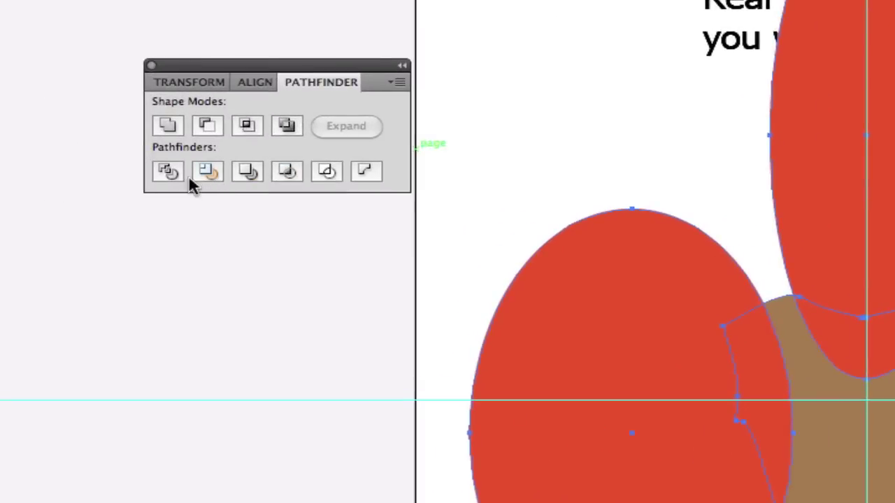
left_click(171, 176)
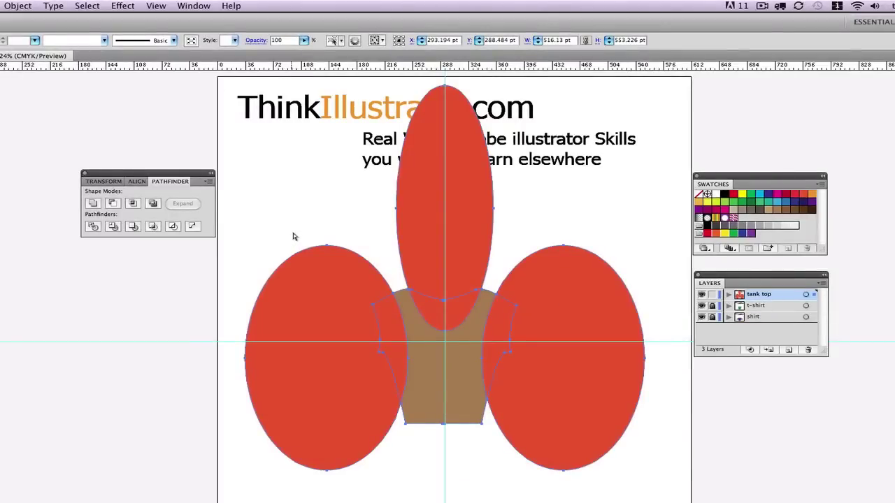
- Delete the divided ellipse pieces and brown sleeve remnants on both sides of the tank top
left_click_drag(293, 236, 388, 341)
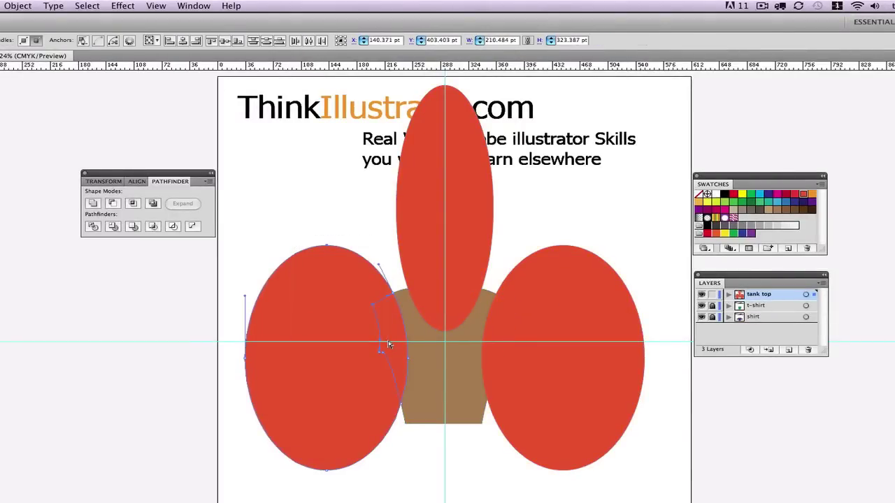
key("Delete")
key("Delete")
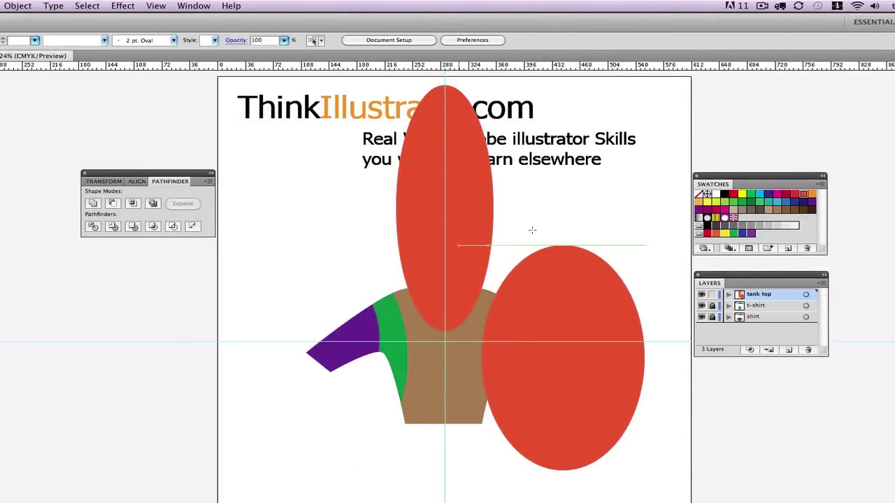
left_click_drag(609, 235, 513, 364)
key("Delete")
key("Delete")
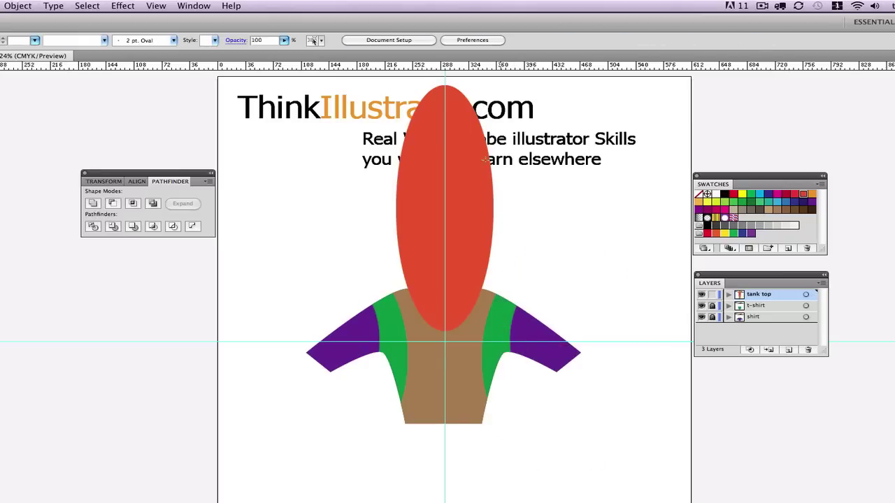
- Delete the central ellipse pieces to cut a deep scooped neckline into the tank top
left_click_drag(420, 82, 454, 303)
key("Delete")
key("Delete")
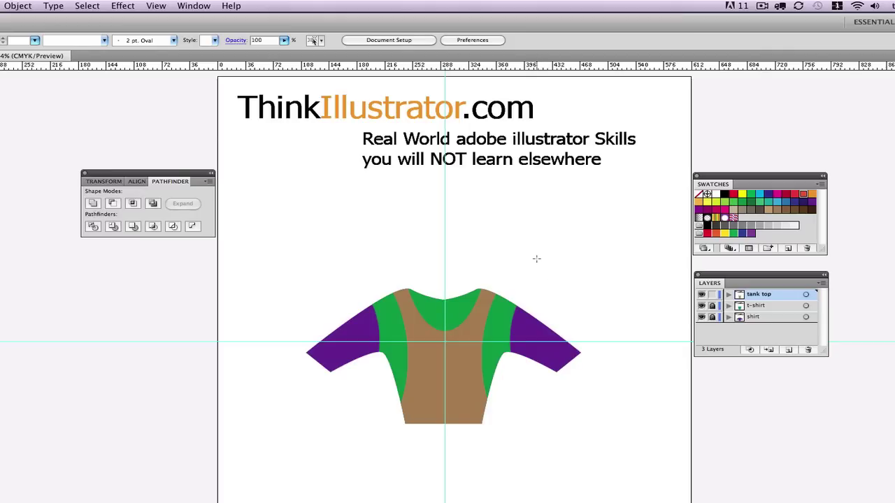
left_click_drag(495, 423, 494, 286)
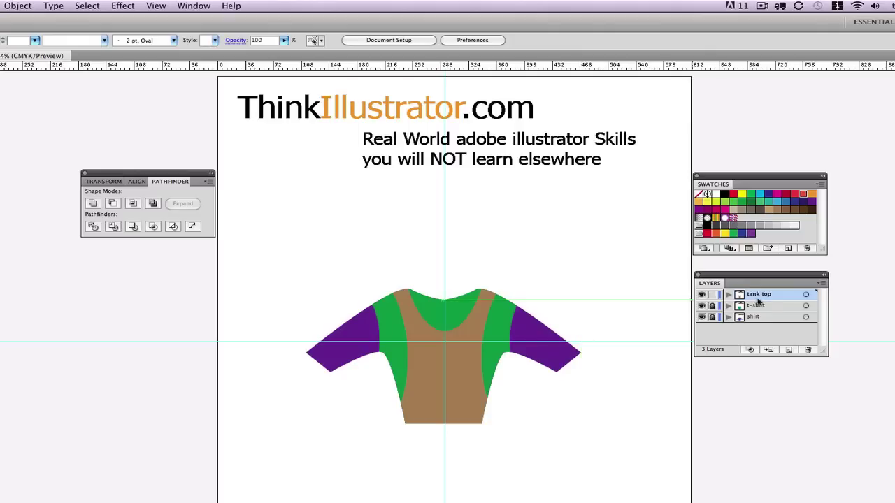
- Duplicate the tank top layer and rename the copy as "tank top dress"
left_click_drag(754, 298, 788, 351)
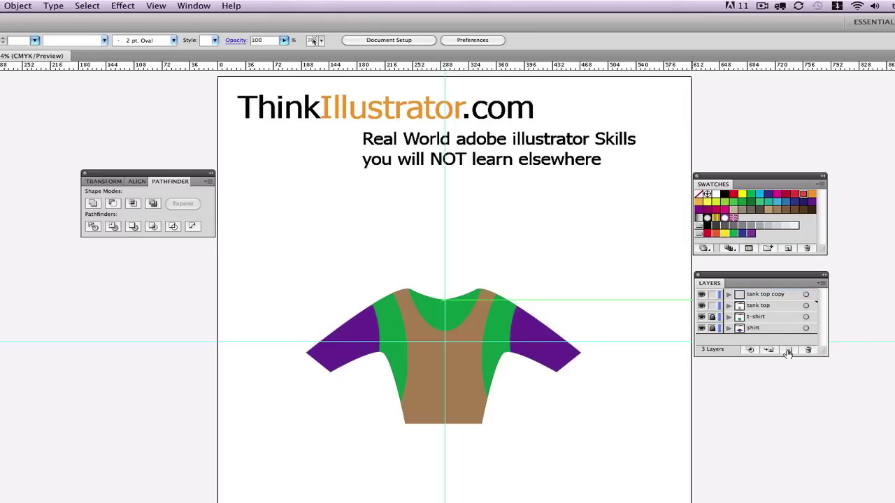
double_click(778, 296)
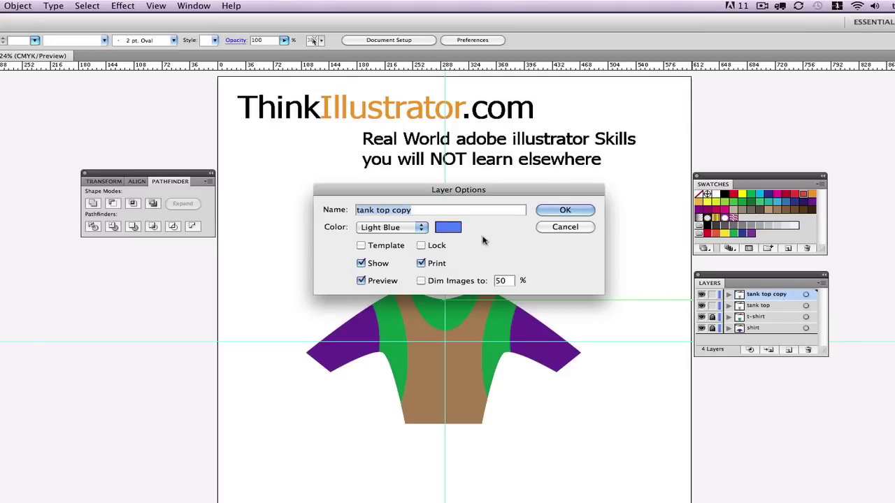
double_click(401, 210)
type("dress")
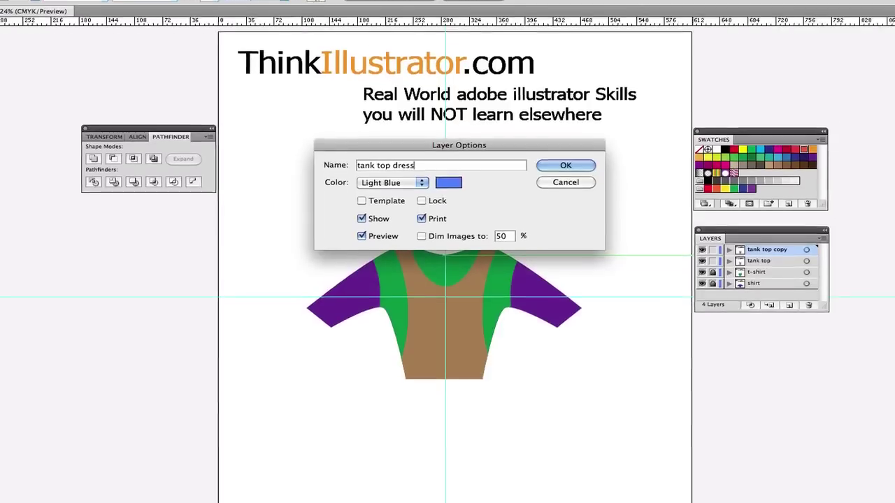
key("Return")
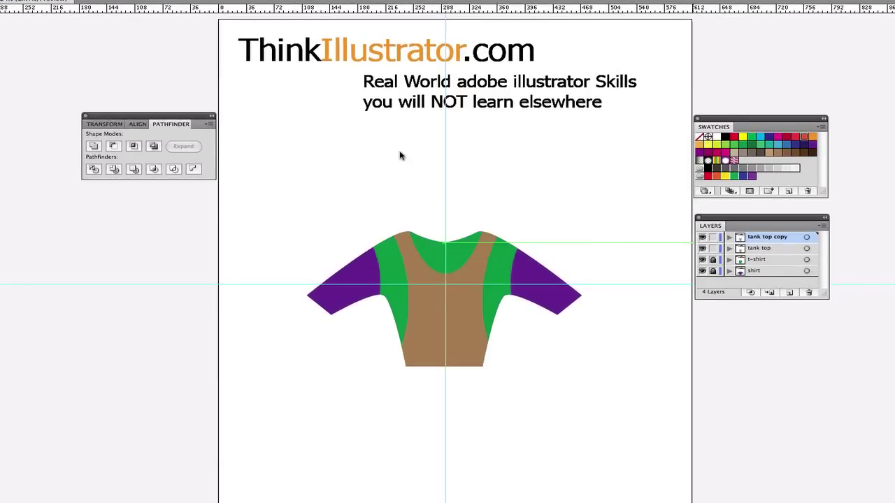
- Fill the tank top dress shape with light blue and lock the tank top layer
left_click(760, 136)
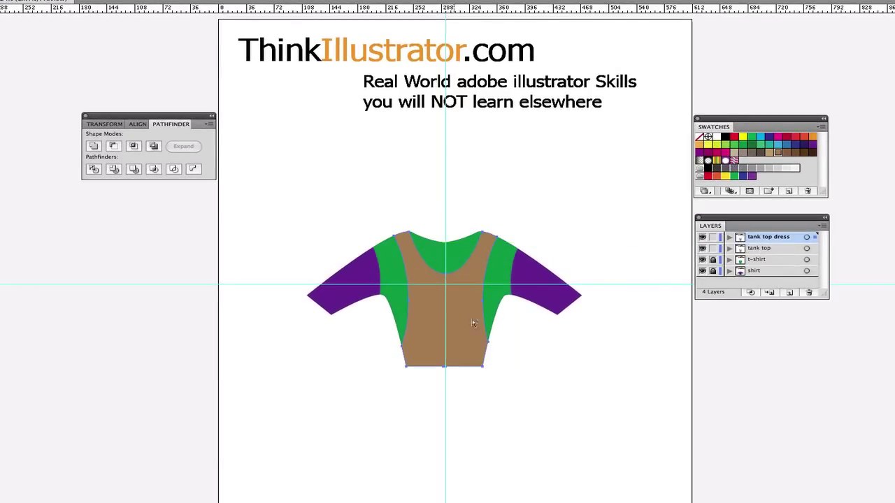
left_click(760, 137)
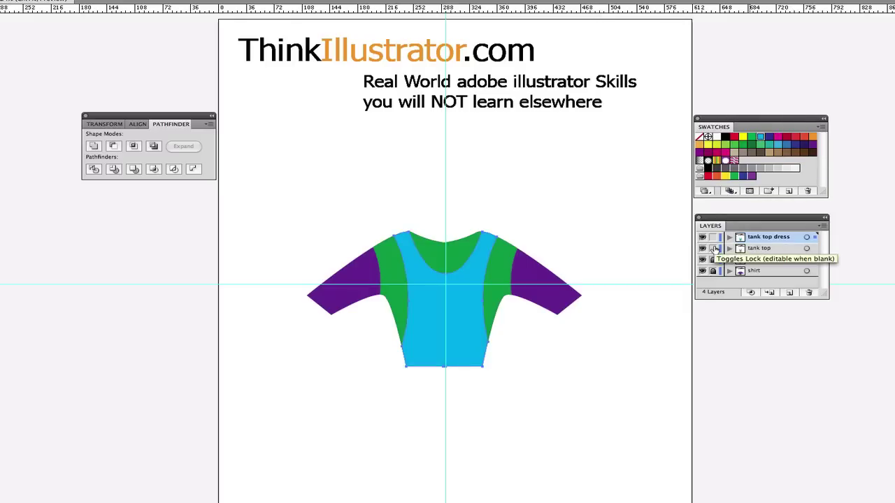
left_click(713, 248)
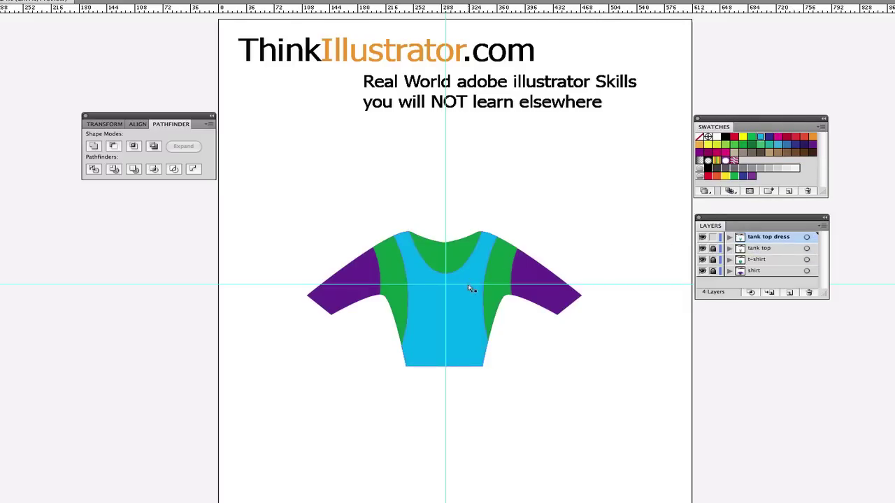
left_click_drag(470, 288, 554, 311)
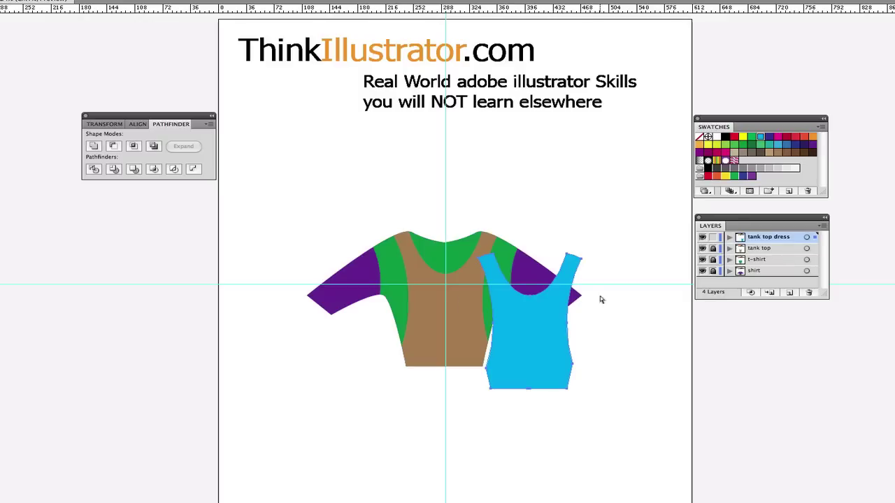
key("ctrl+z")
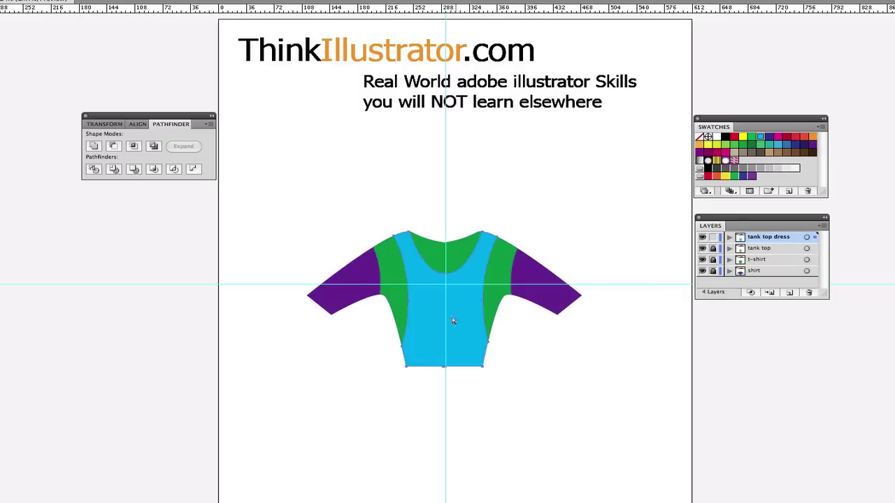
- Stretch the hem of the tank top dress downward and widen it symmetrically into a long flared skirt
left_click_drag(372, 414, 521, 367)
left_click_drag(352, 401, 524, 362)
left_click_drag(527, 350, 376, 380)
left_click_drag(482, 368, 527, 502)
left_click(587, 390)
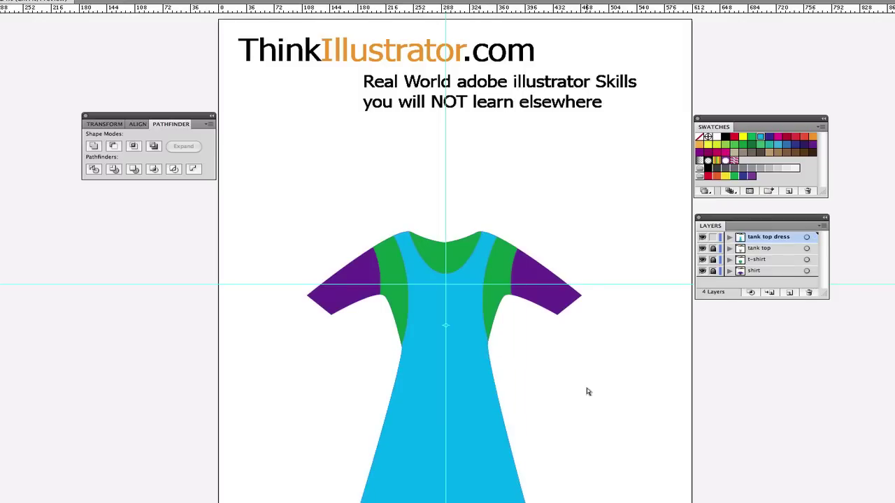
key("m")
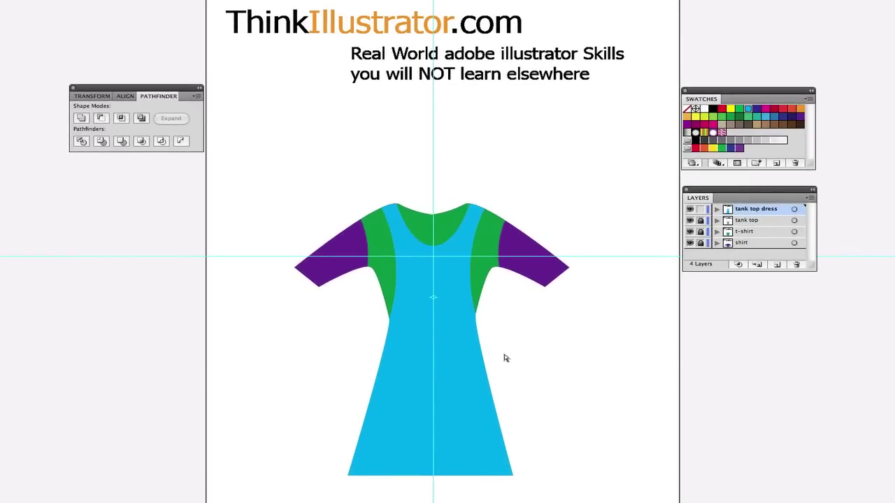
- Paint two small crossing brush curves on the empty area above the left sleeve, one light blue and one red
left_click(459, 358)
left_click(558, 339)
mouse_move(256, 189)
left_mouse_down()
mouse_move(256, 176)
mouse_move(311, 153)
left_mouse_up()
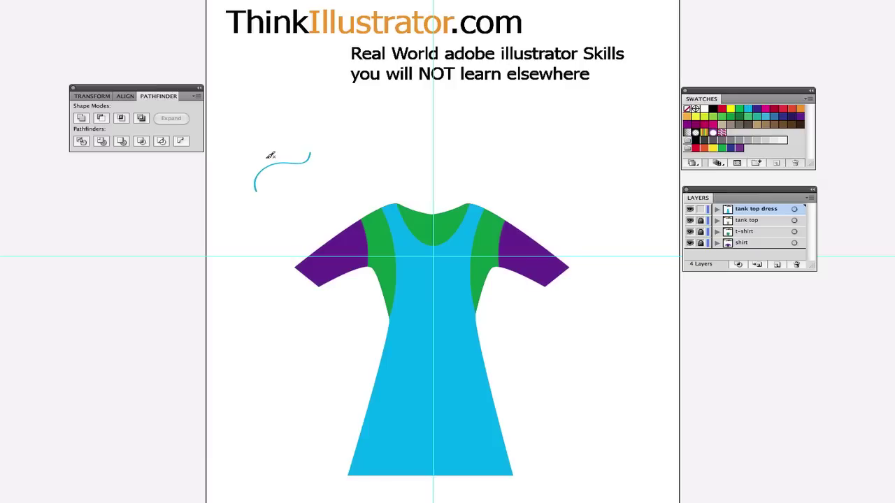
mouse_move(240, 152)
left_mouse_down()
mouse_move(264, 157)
mouse_move(301, 189)
mouse_move(291, 184)
left_mouse_up()
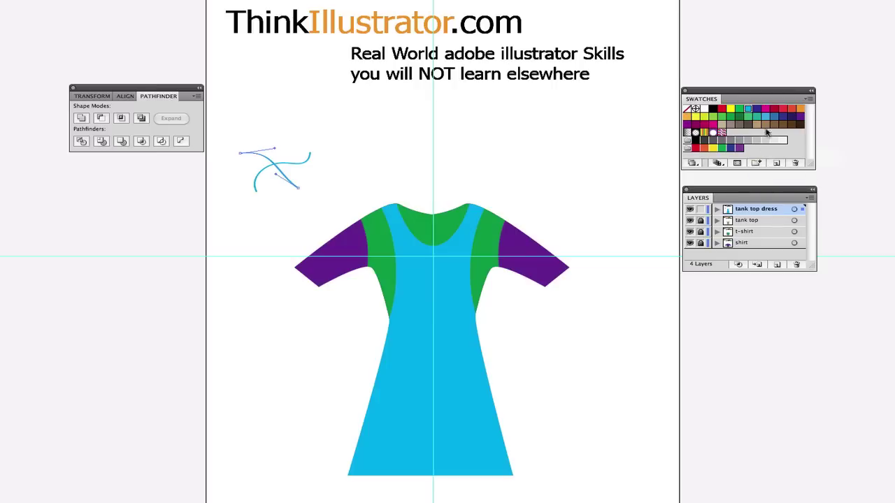
left_click(790, 110)
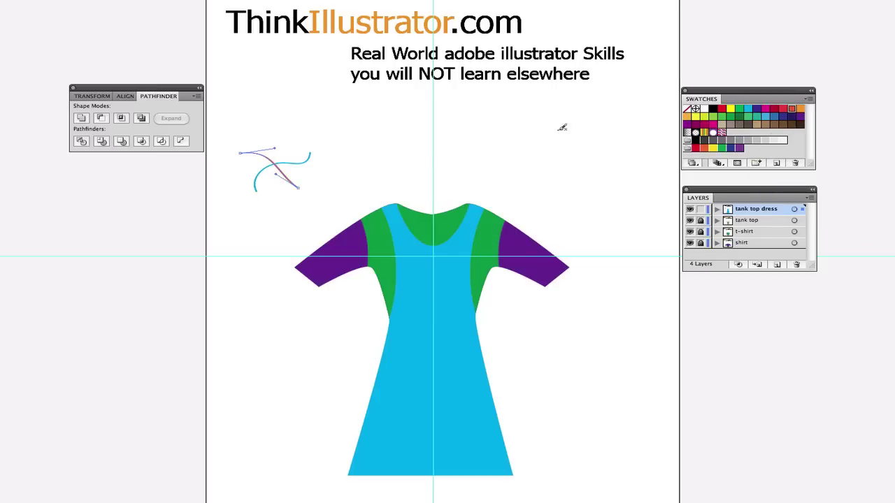
- Add a small red square and a small yellow-green ellipse beside the crossing brush curves
left_click(354, 153, "ctrl")
left_click_drag(272, 147, 281, 156)
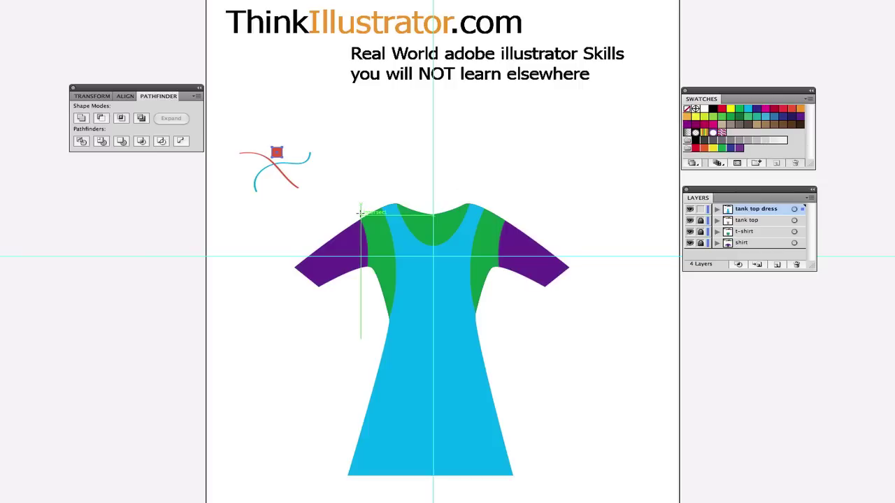
key("l")
left_click_drag(248, 169, 261, 182)
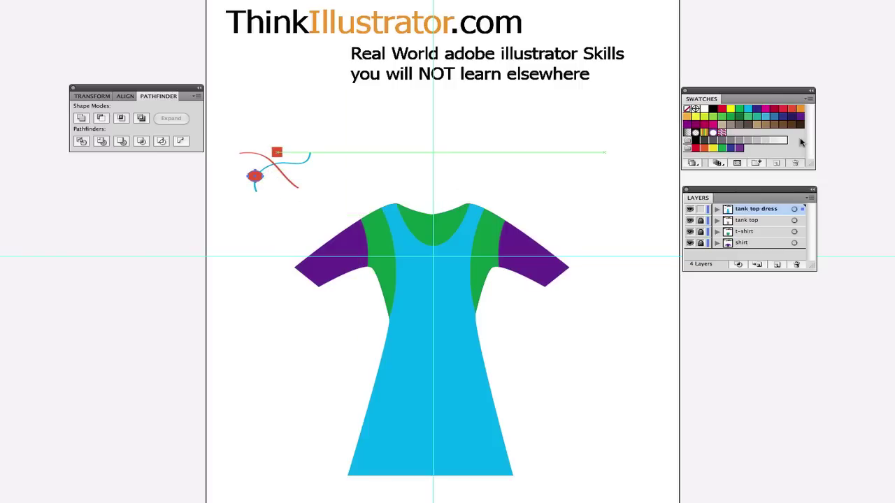
left_click(703, 117)
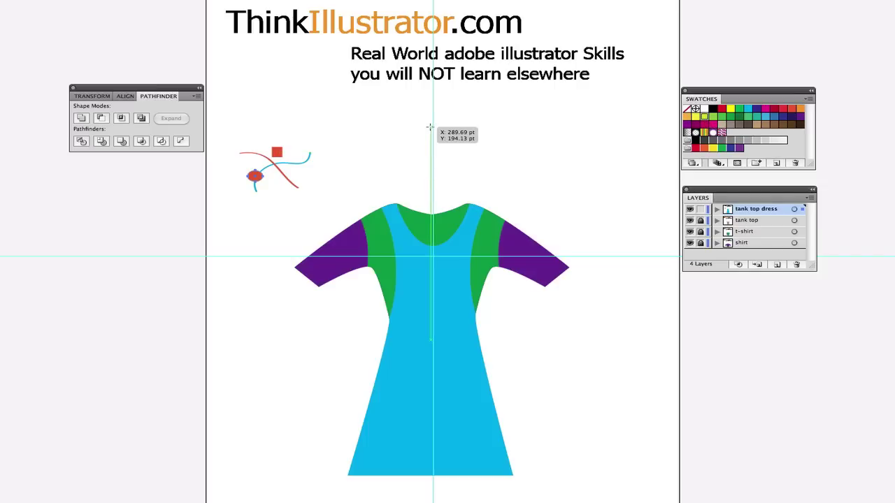
left_click(255, 175)
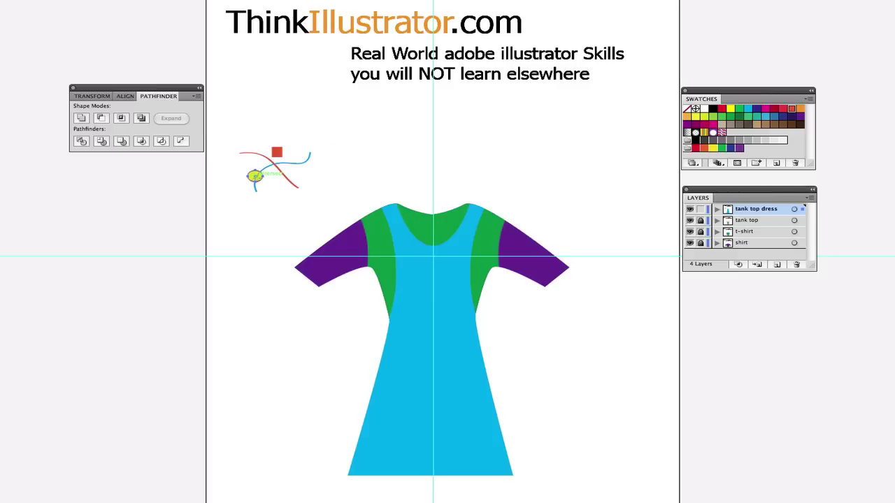
key("super+shift+a")
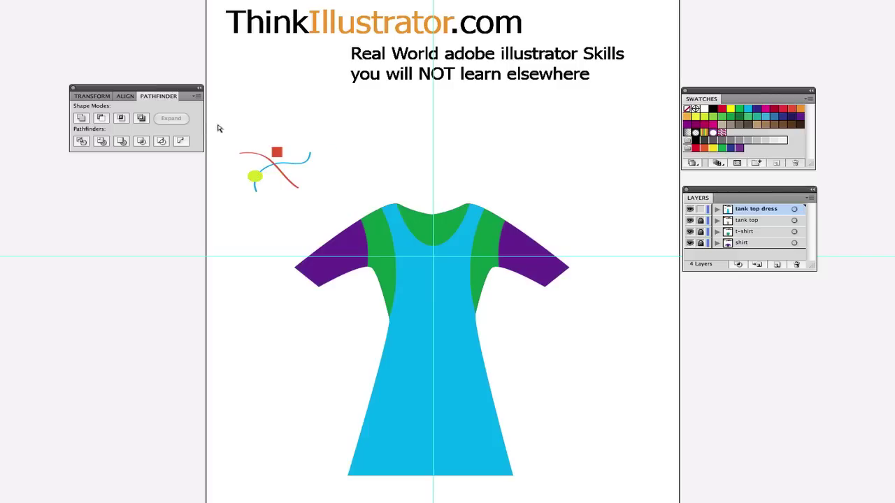
- Define the two curves, square and ellipse as a pattern swatch named "tank dress 1"
left_click_drag(219, 128, 333, 211)
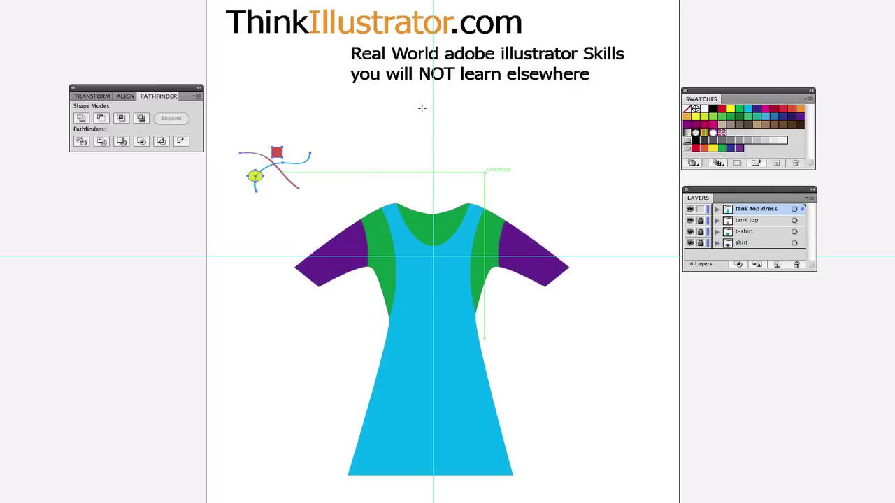
left_click(0, 0)
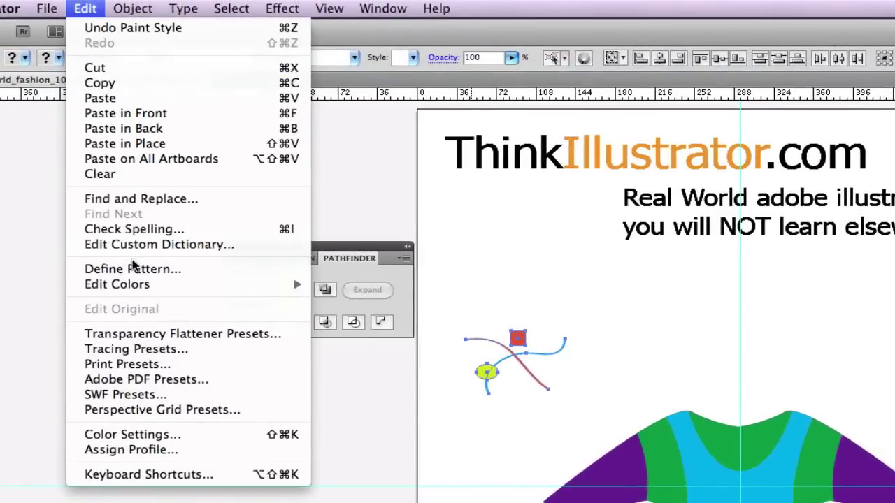
left_click(133, 269)
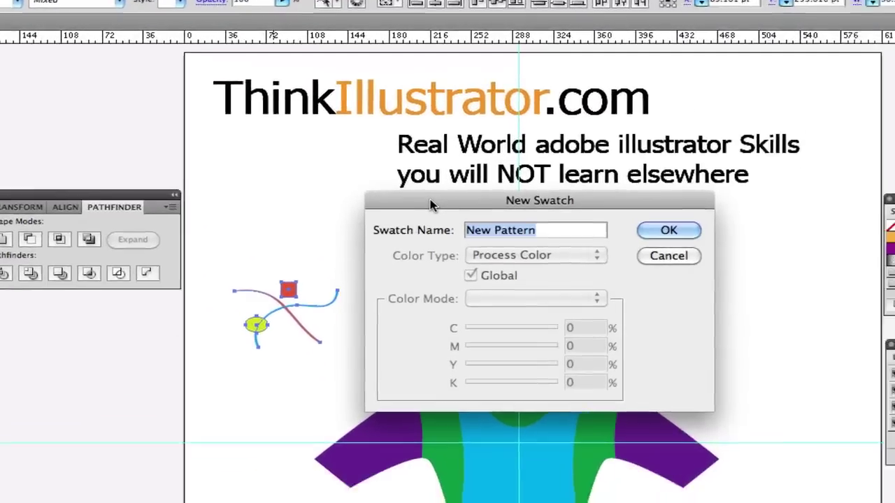
type("tank dr")
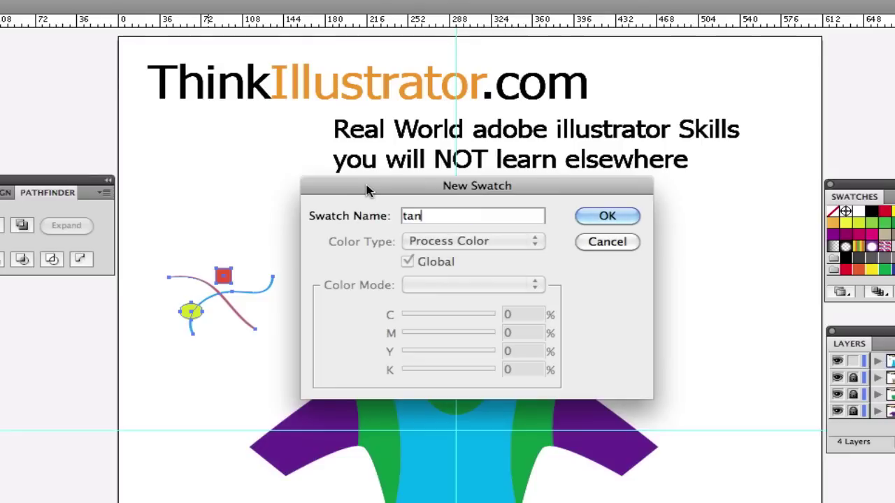
type("ess 1")
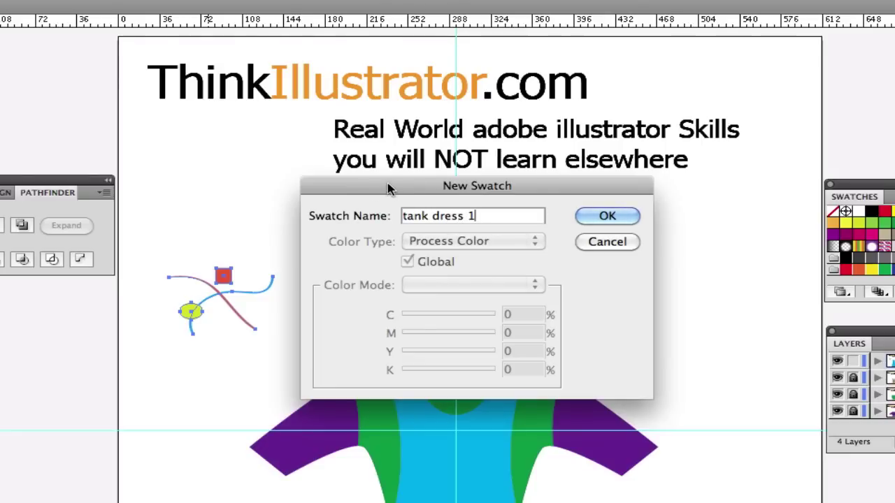
left_click(608, 212)
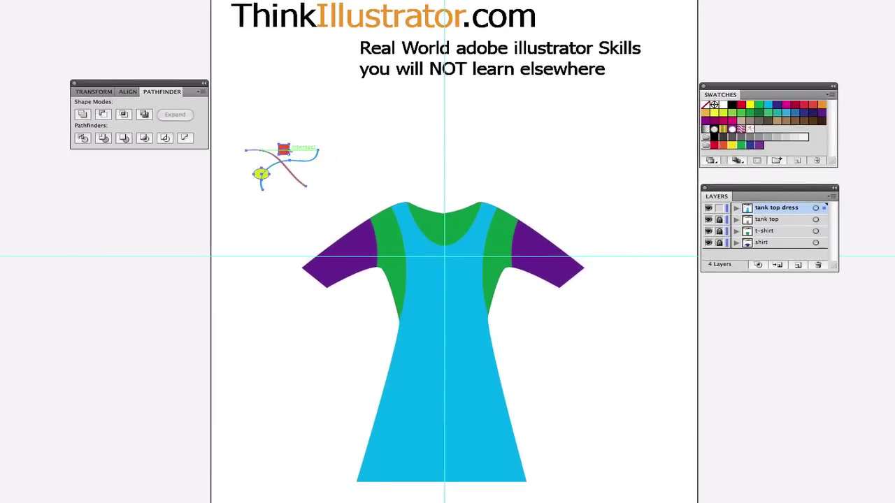
- Delete the original pattern artwork from the artboard, keeping the dress in its place
left_click(285, 151)
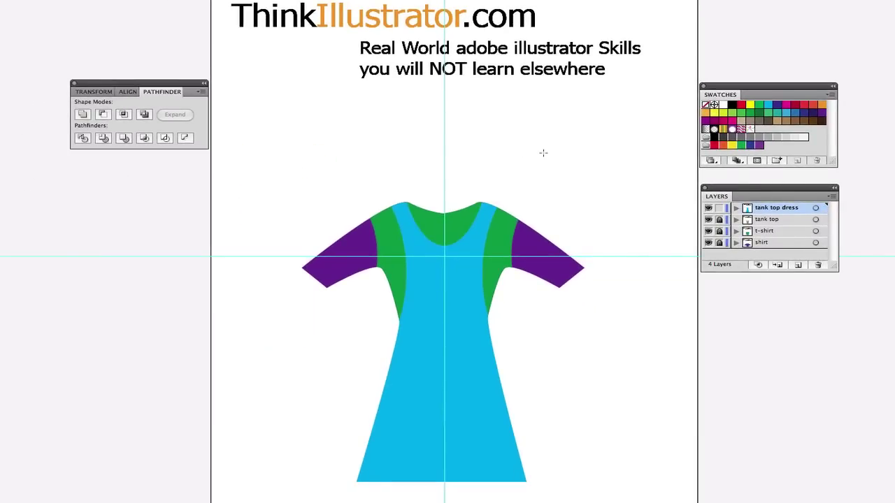
left_click_drag(476, 284, 546, 326)
key("super+z")
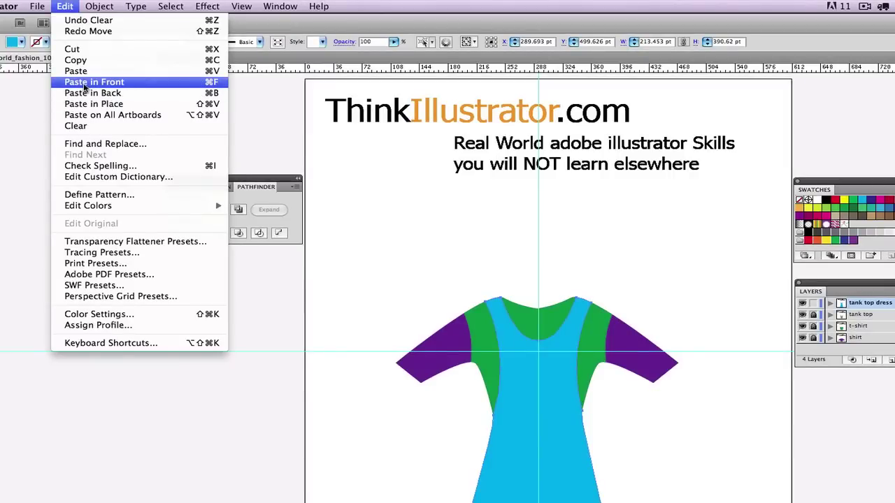
- Paste a copy of the dress in front, fill it with the tank dress 1 pattern and lock it
left_click(84, 83)
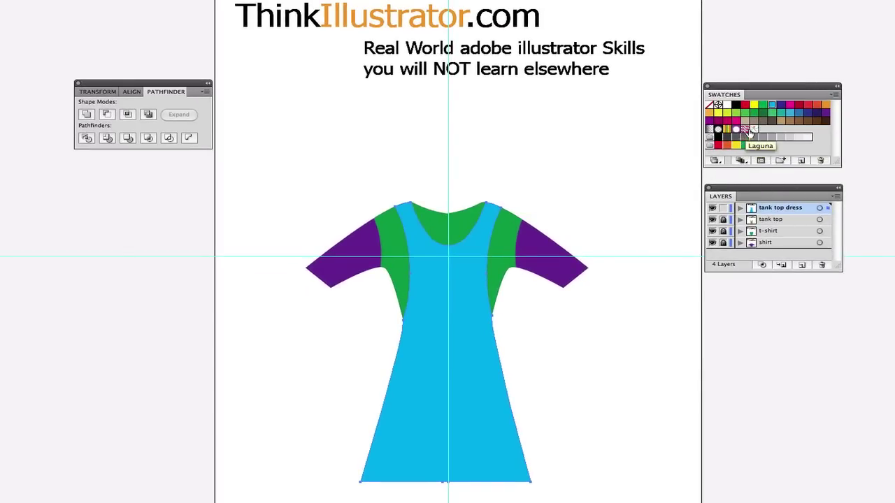
left_click(754, 130)
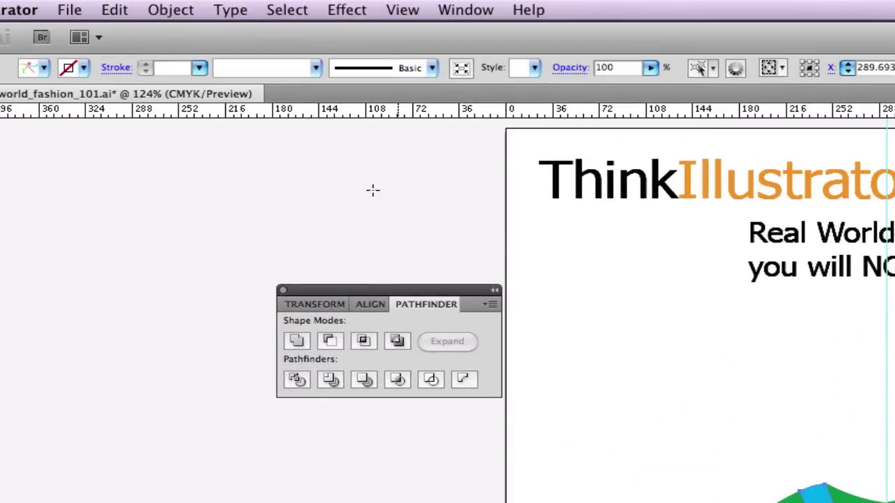
left_click(174, 10)
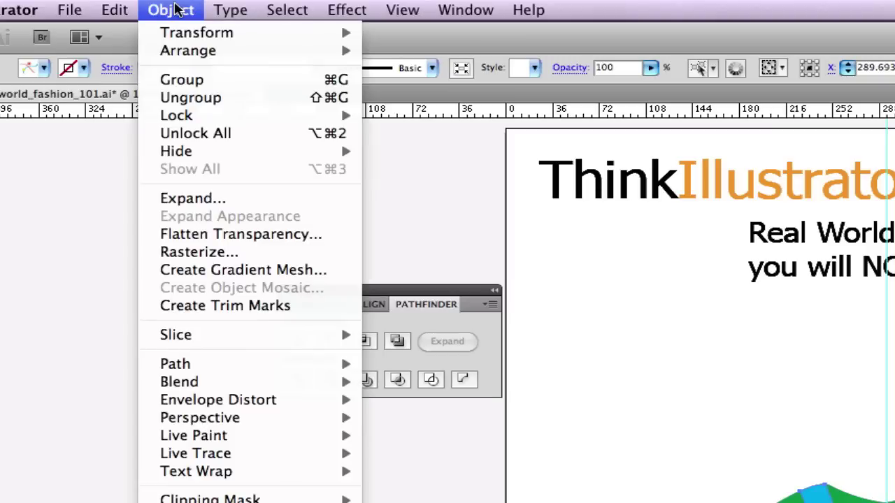
mouse_move(180, 116)
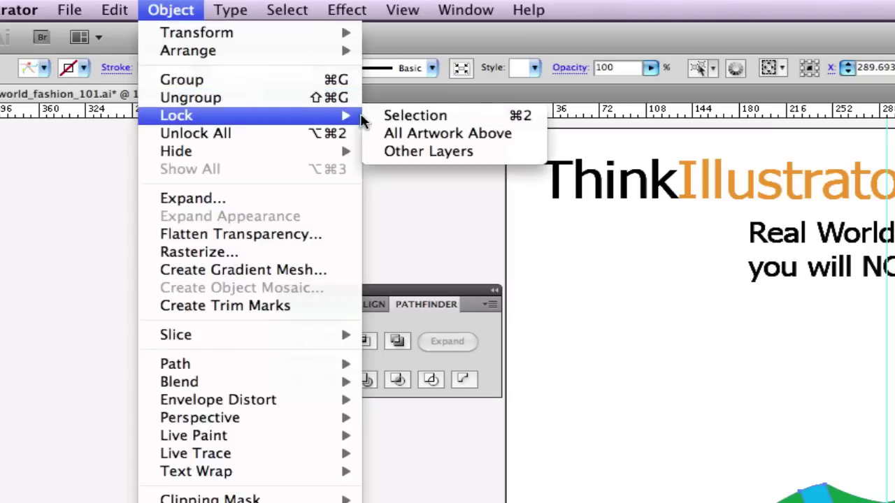
left_click(415, 116)
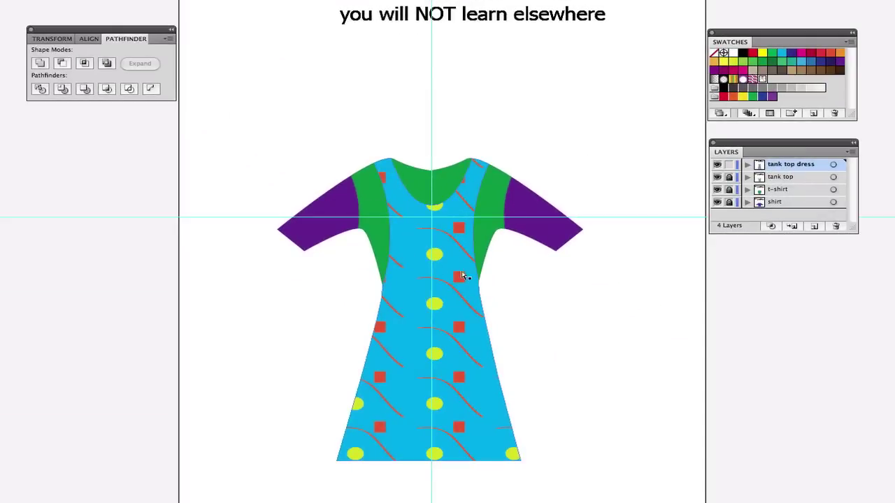
- Try several fill colors on the plain dress beneath the locked pattern and settle on magenta
left_click(452, 293)
left_click(743, 71)
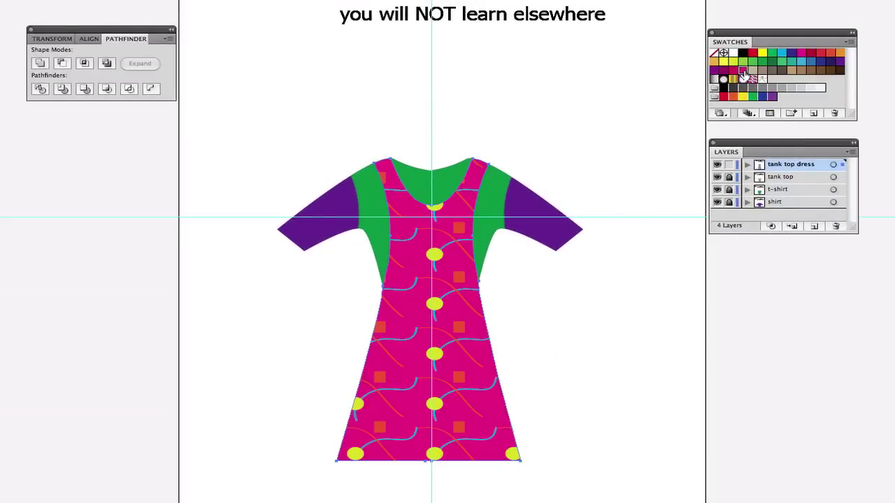
left_click(792, 63)
left_click(812, 63)
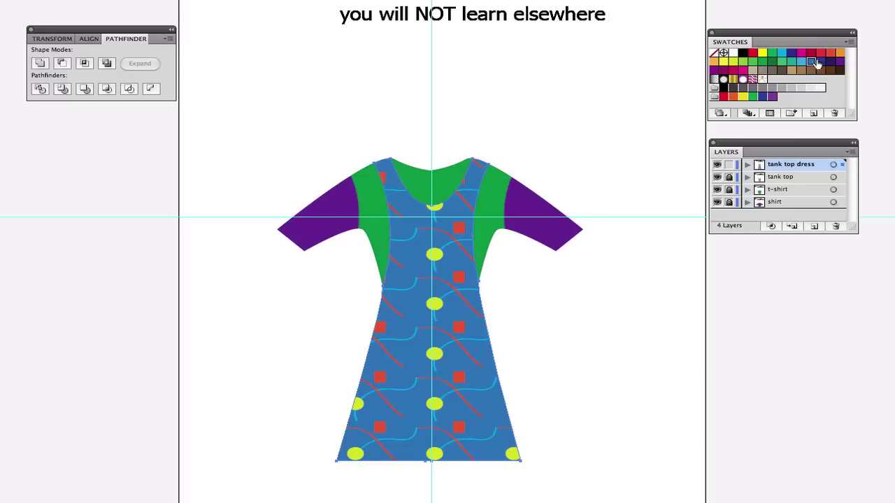
left_click(821, 53)
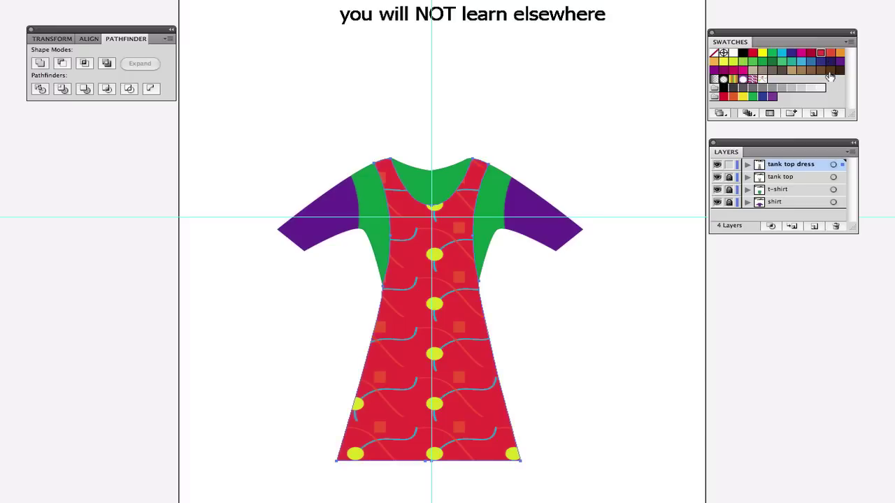
left_click(829, 72)
left_click(765, 72)
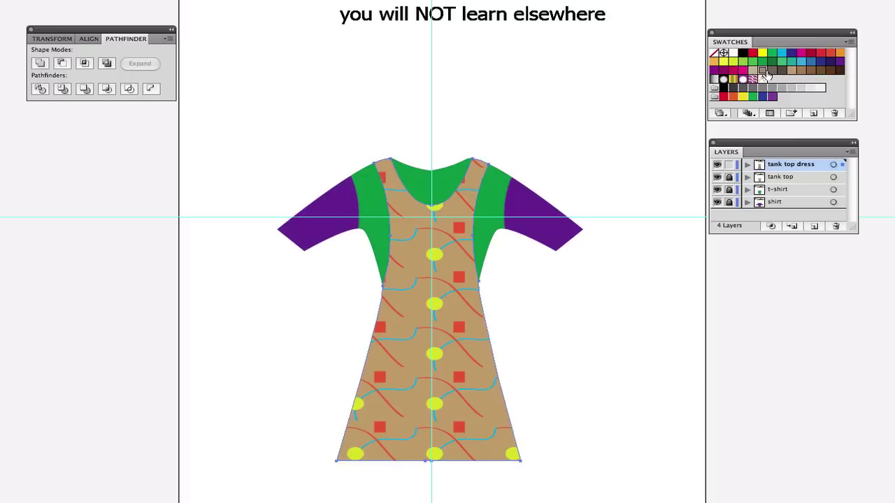
left_click(749, 74)
left_click(742, 70)
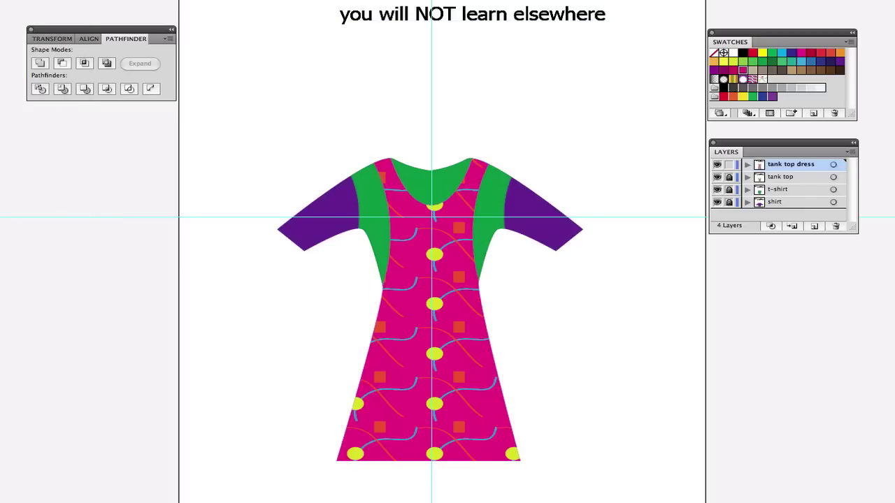
left_click_drag(193, 0, 695, 63)
- Move the magenta base dress aside from its pattern overlay and undo the move
left_click(448, 293)
left_click_drag(450, 294, 596, 303)
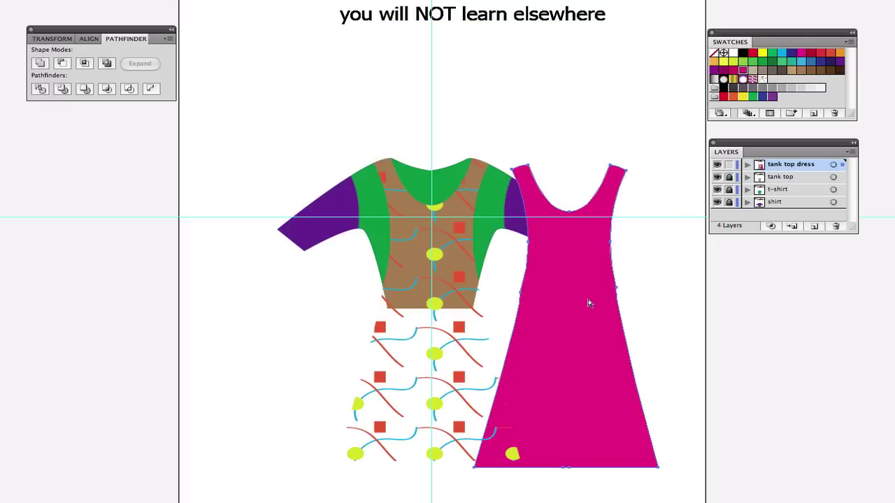
key("ctrl+z")
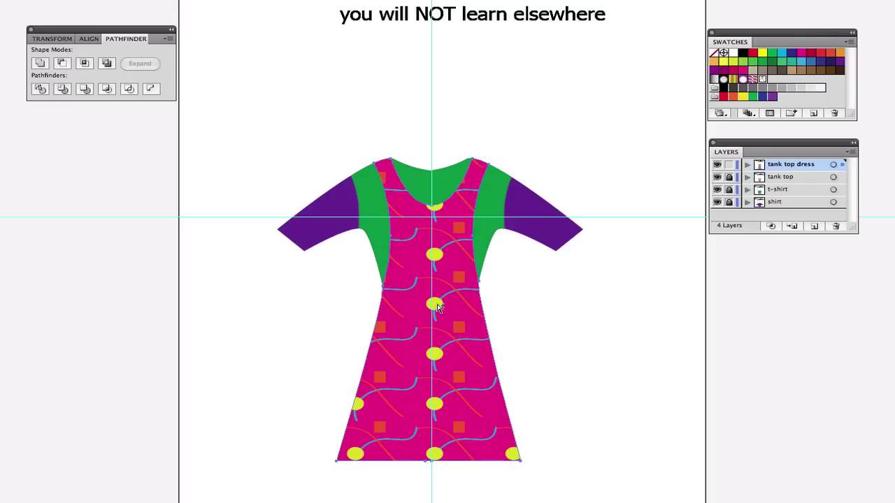
left_click_drag(445, 310, 588, 314)
key("ctrl+z")
left_click(509, 313)
left_click(442, 412)
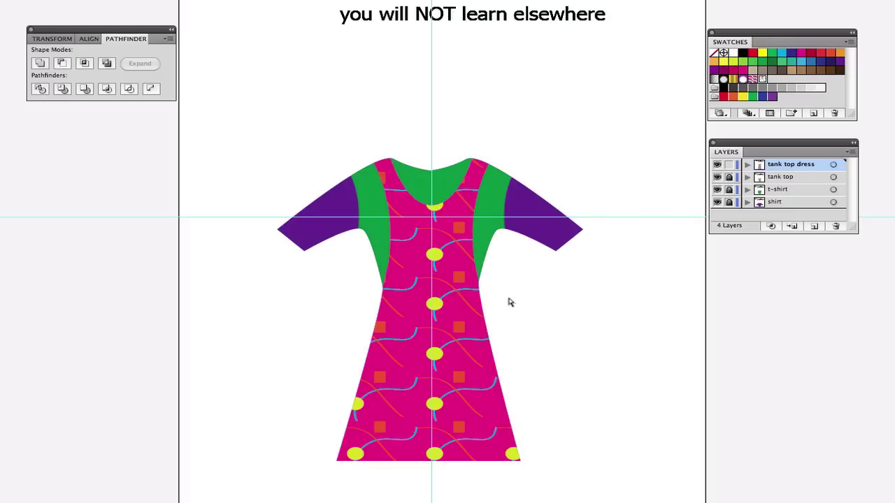
- Move the magenta base and the pattern overlay aside one at a time, undoing each move
left_click(434, 306)
left_click_drag(451, 306, 573, 313)
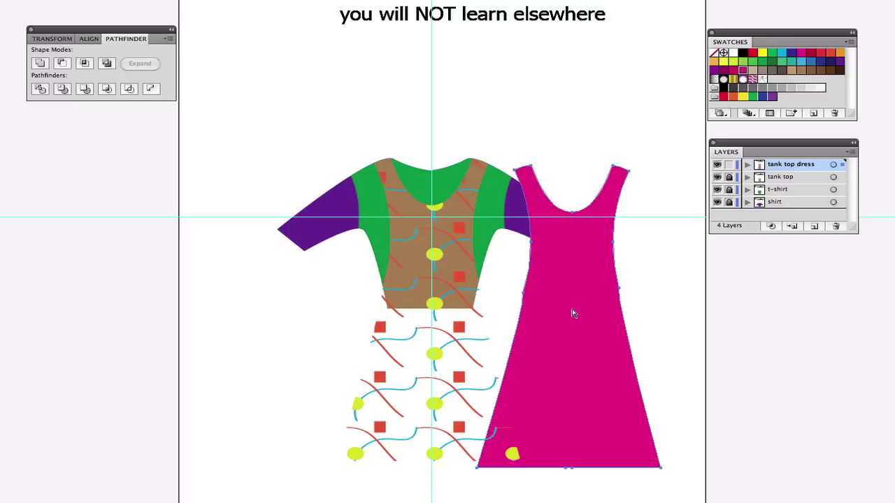
key("ctrl+z")
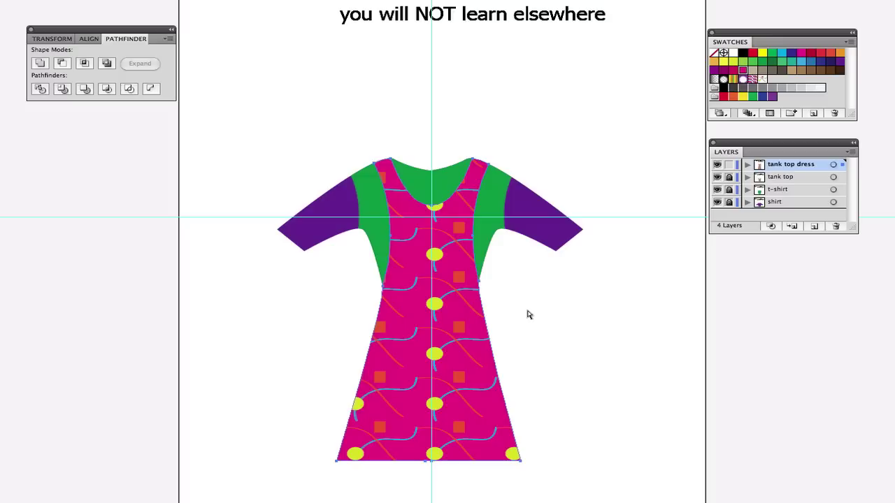
left_click_drag(454, 298, 573, 313)
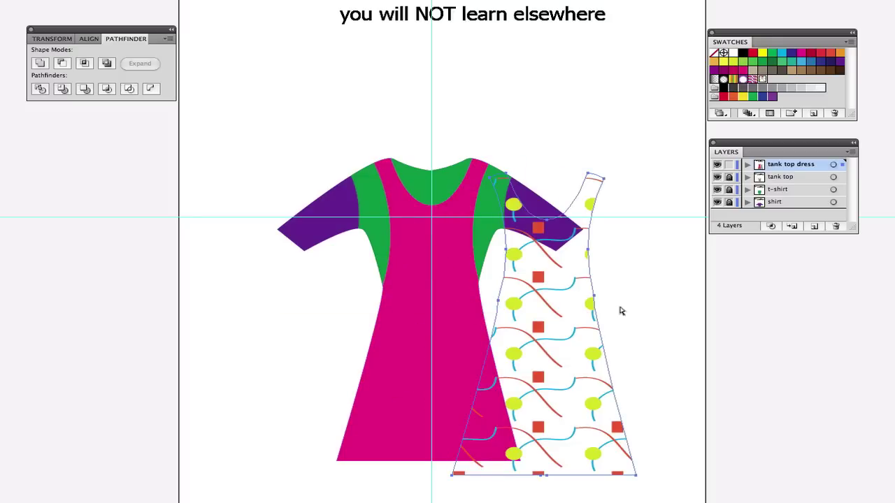
key("ctrl+z")
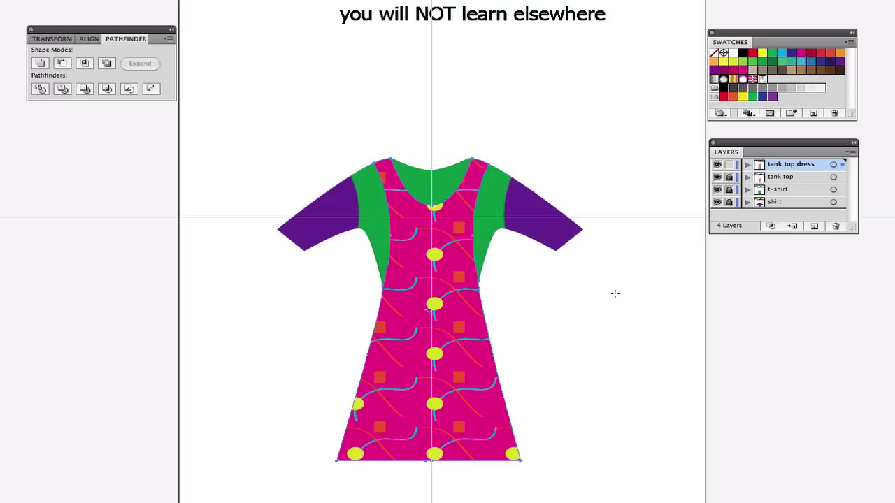
- Scale only the fill pattern of the selected dress uniformly to 85%, leaving the object itself out of the scaling
key("Return")
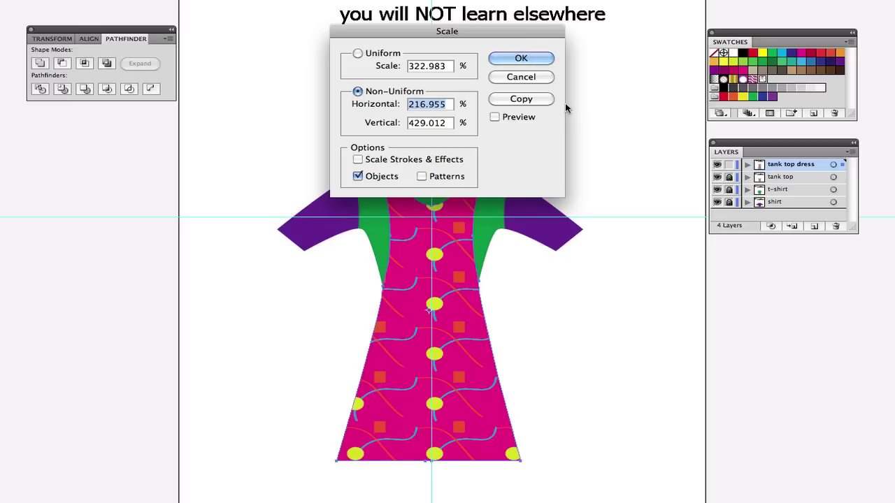
key("Tab")
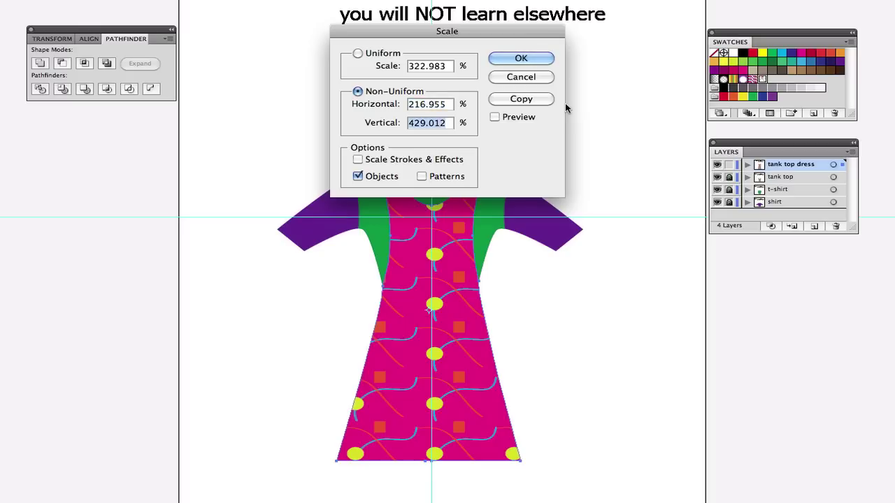
key("Tab")
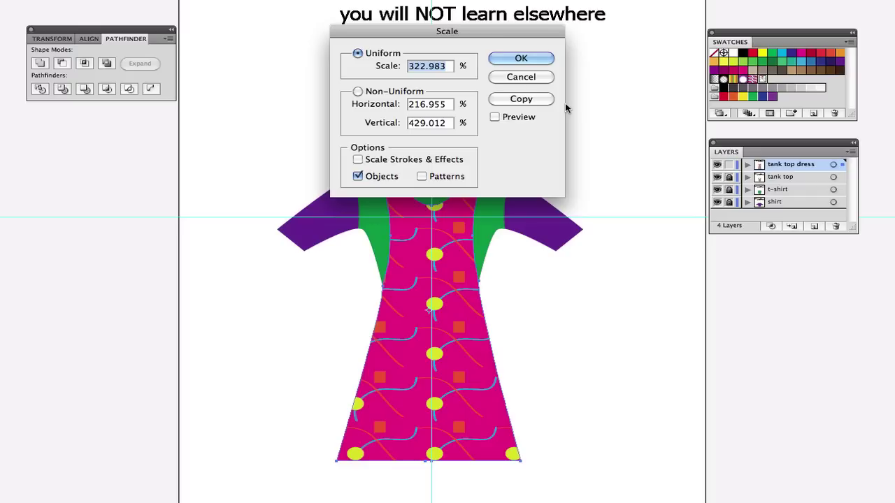
type("85")
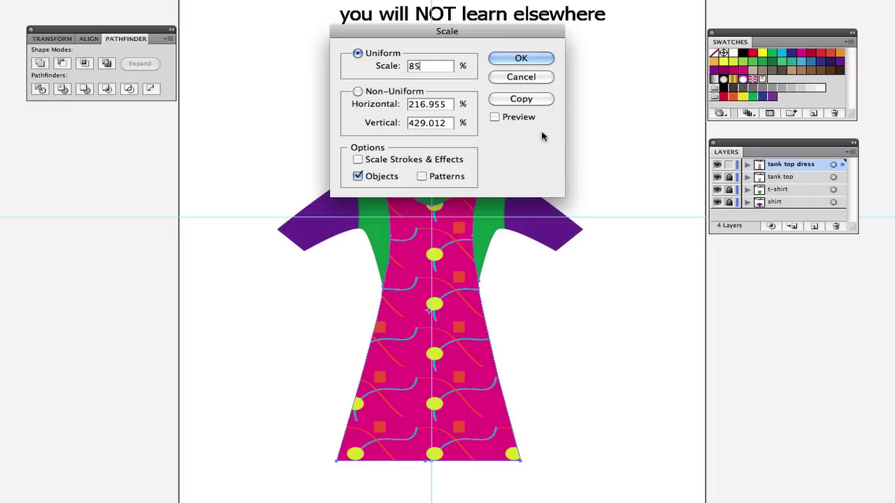
left_click(357, 176)
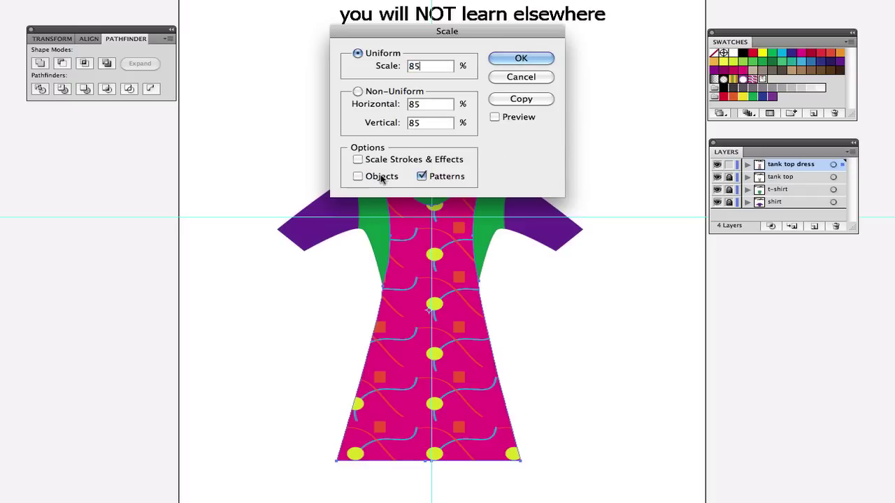
left_click(533, 62)
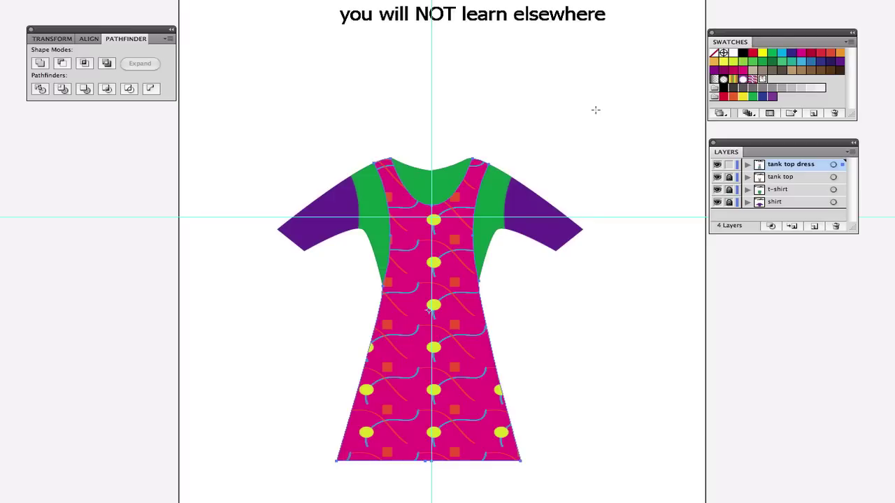
- Repeat the 85% pattern scaling on the dress four more times to shrink the motif further
key("ctrl+d")
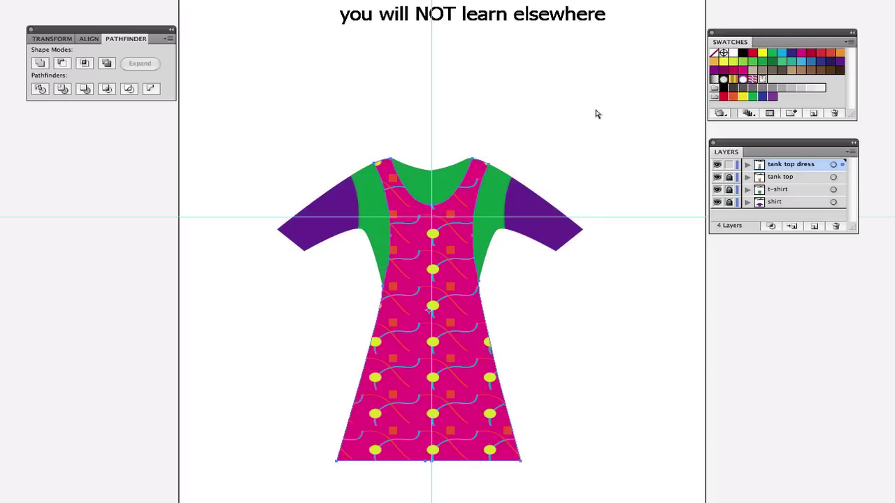
key("ctrl+d")
key("ctrl+d")
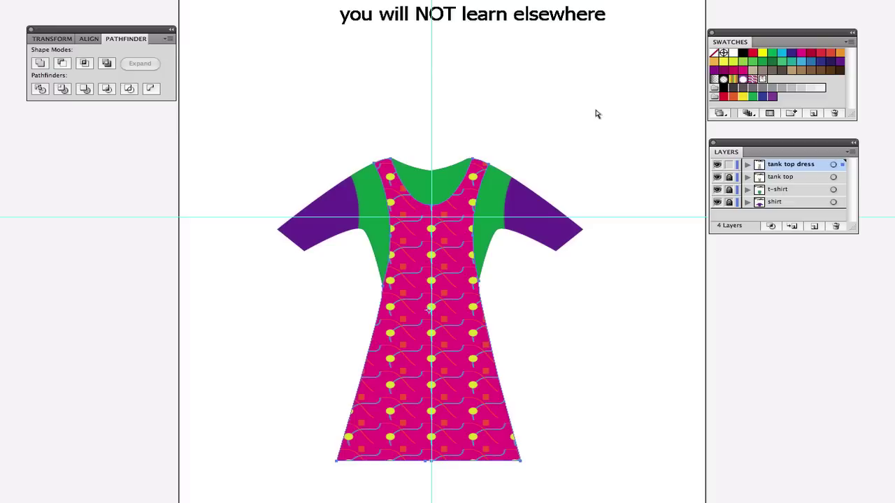
key("ctrl+d")
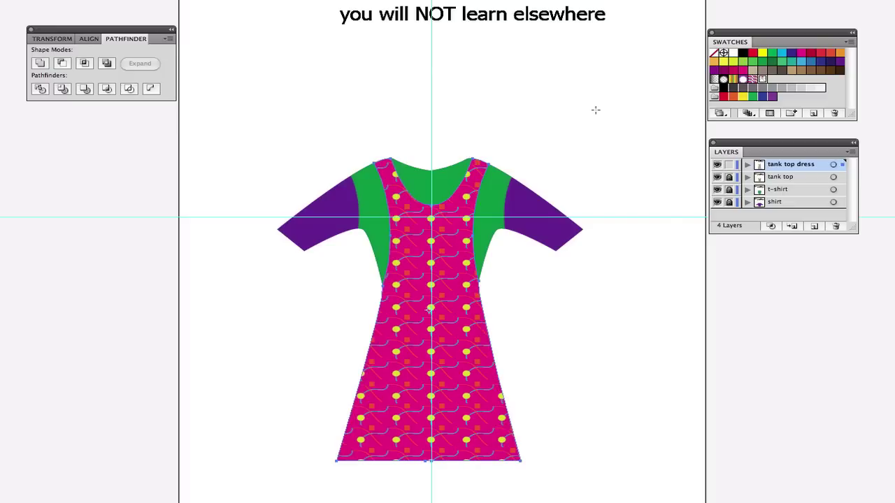
- Rotate only the dress's fill pattern by 45° and repeat that rotation three more times
key("Return")
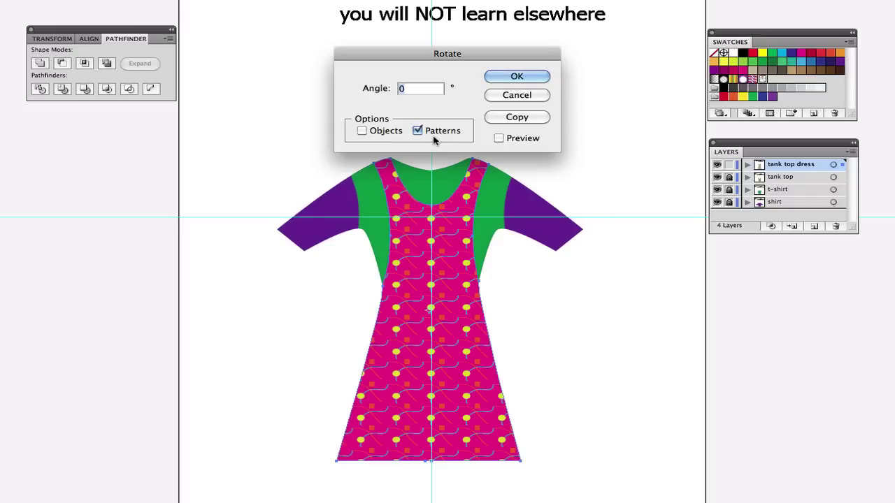
type("45")
key("Return")
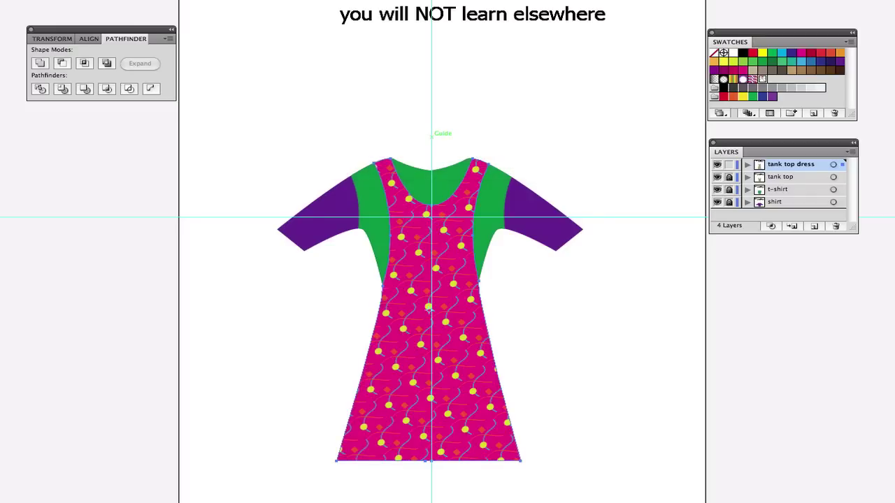
key("ctrl+d")
key("ctrl+d")
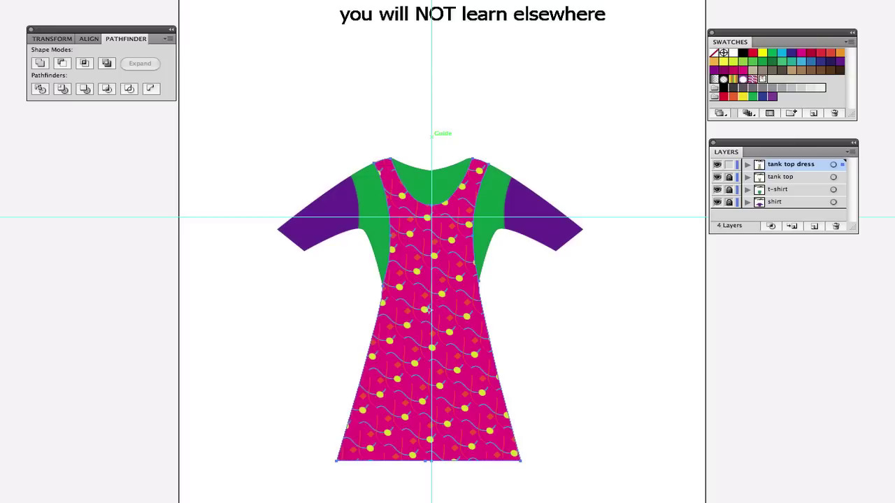
key("ctrl+d")
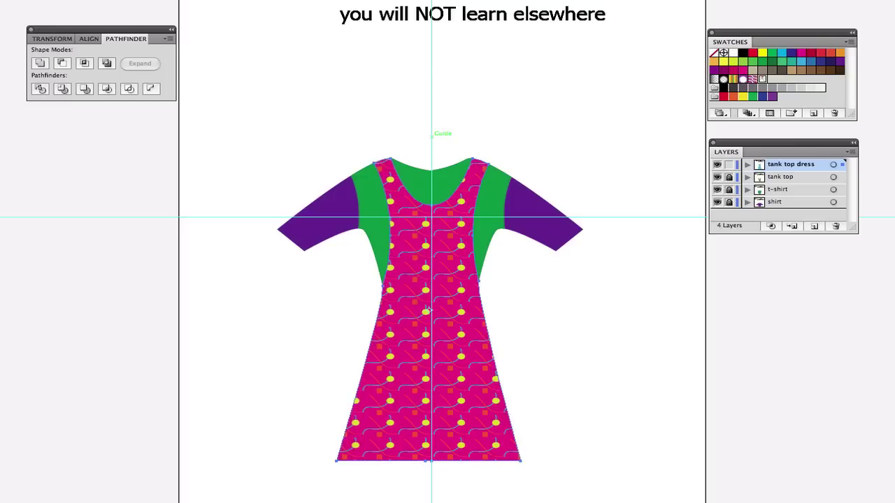